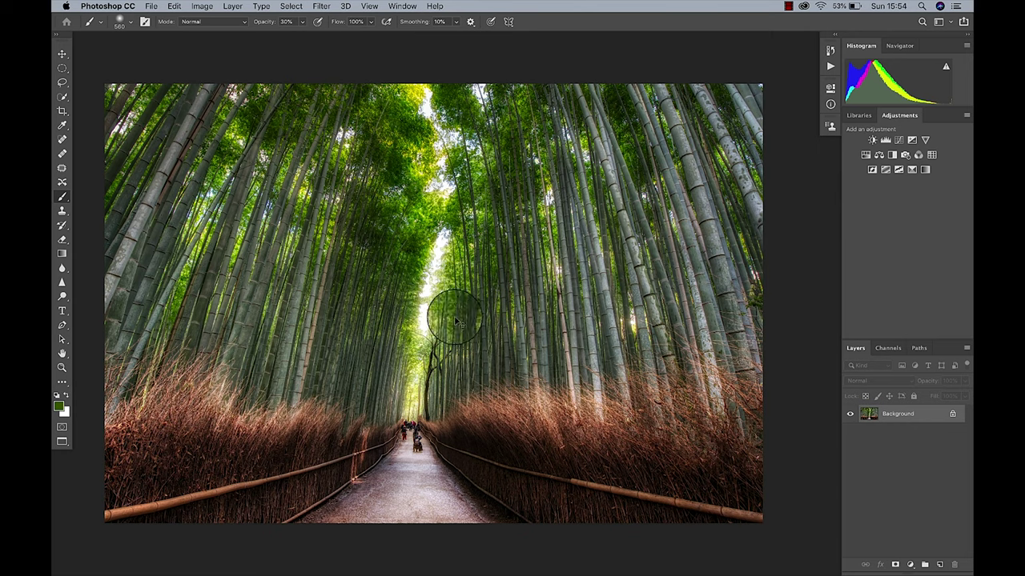
# Duplicate the photo to Layer 1 and warp it to reshape the bamboo canopy and lower path.
pyautogui.press('super+j')
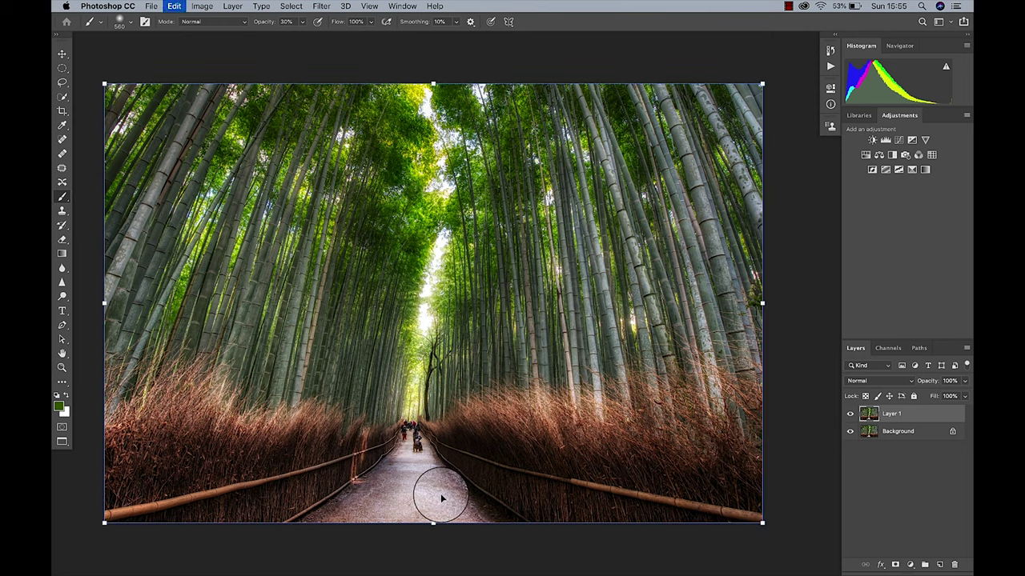
pyautogui.press('super+t')
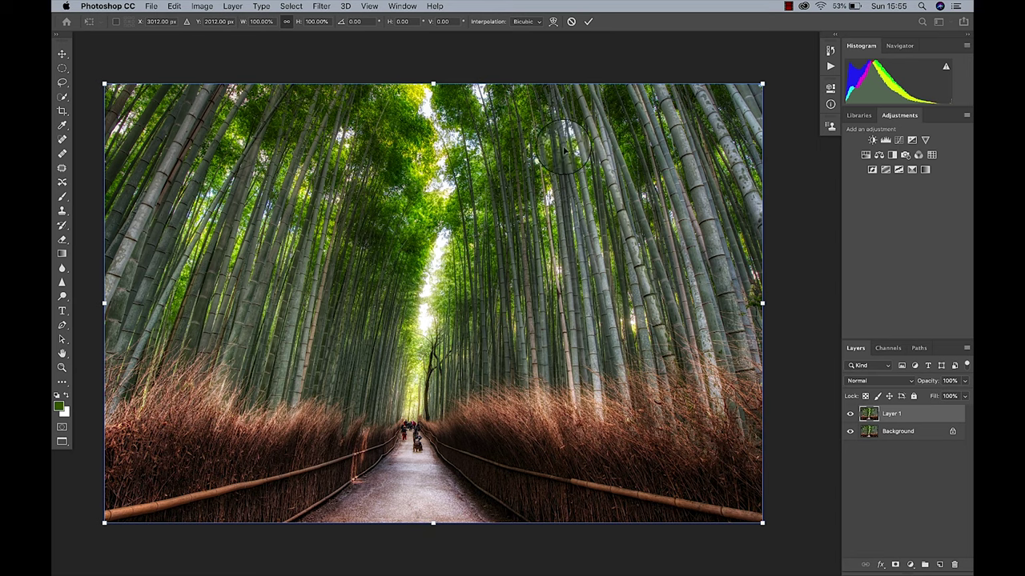
pyautogui.click(553, 23)
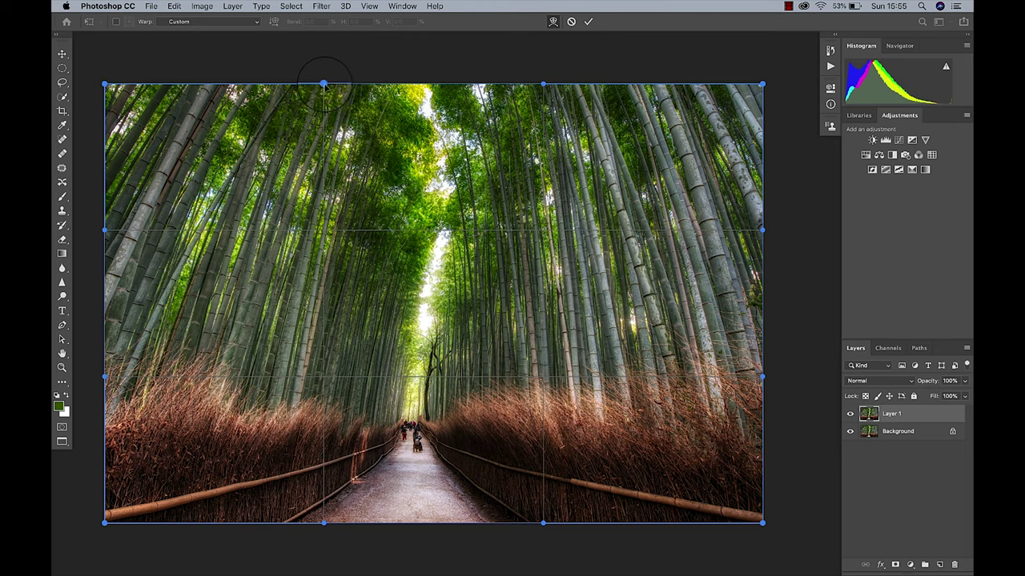
pyautogui.moveTo(323, 83); pyautogui.dragTo(293, 83)
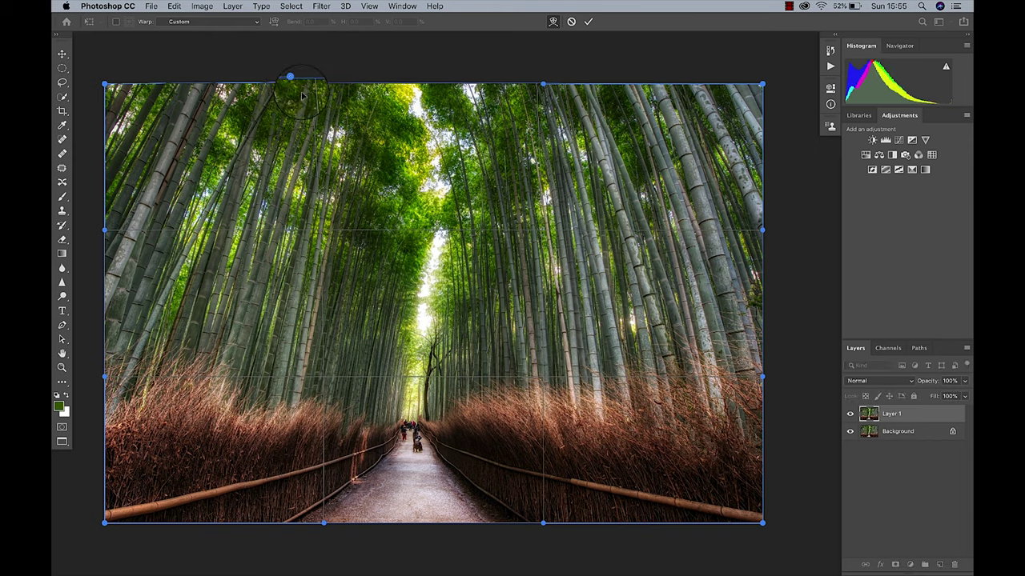
pyautogui.moveTo(406, 468); pyautogui.dragTo(422, 468)
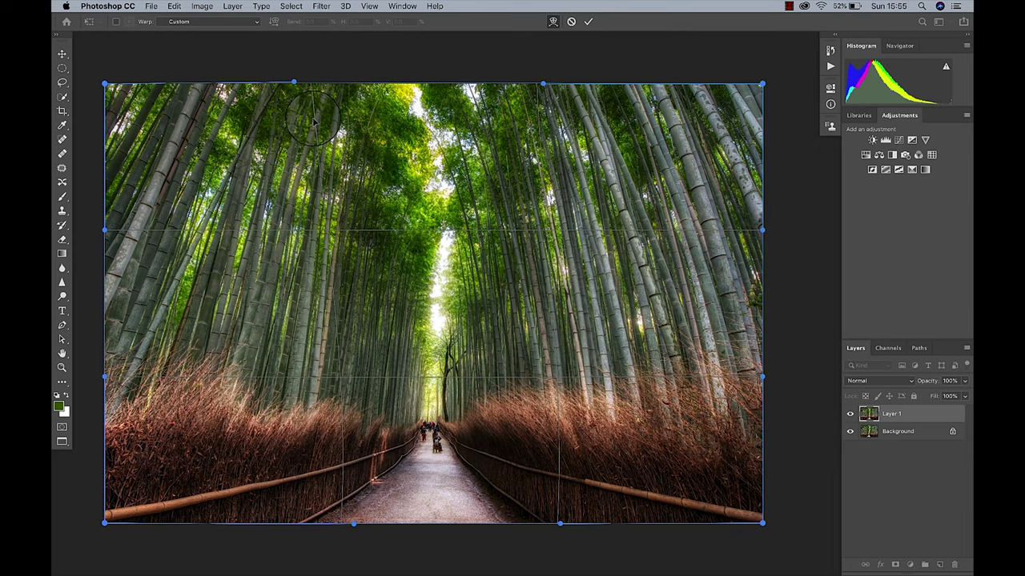
pyautogui.moveTo(288, 83); pyautogui.dragTo(304, 82)
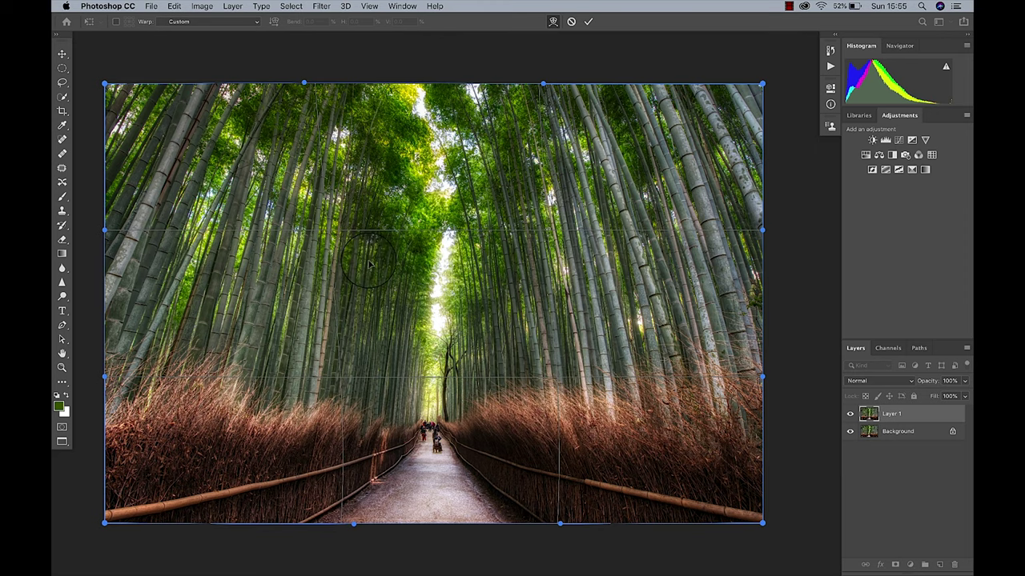
pyautogui.moveTo(370, 267); pyautogui.dragTo(369, 264)
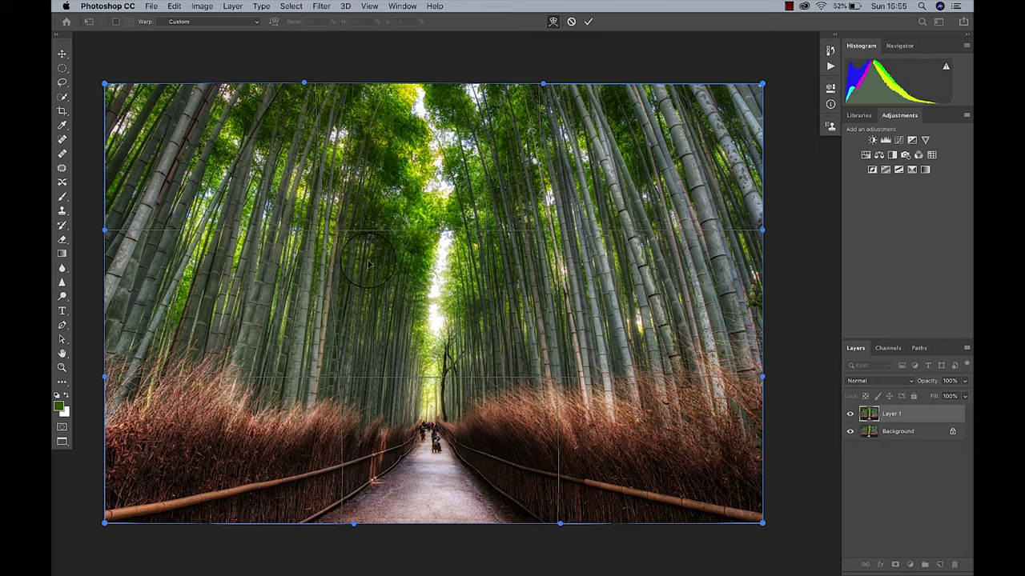
pyautogui.moveTo(229, 417); pyautogui.dragTo(228, 419)
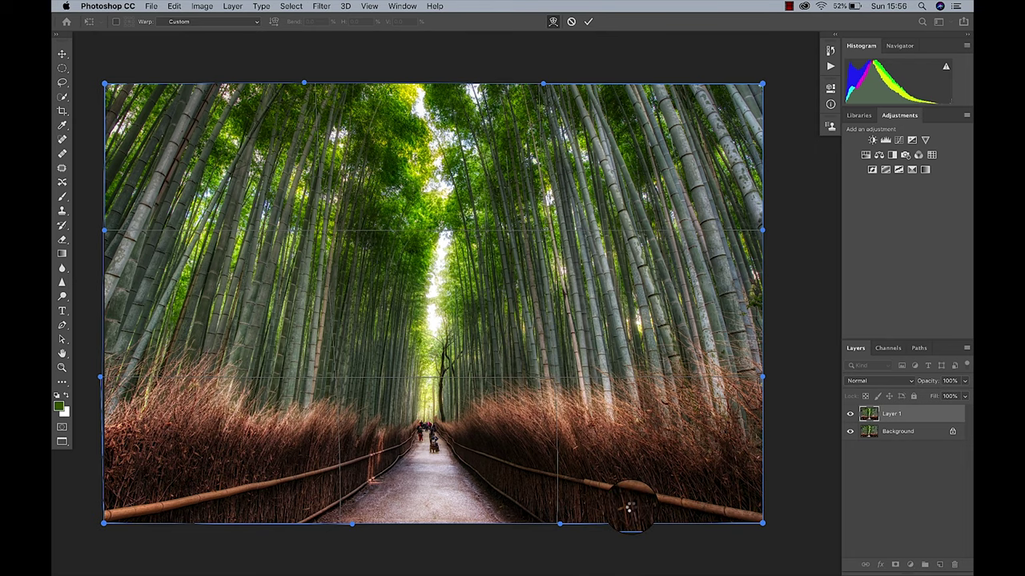
pyautogui.press('Return')
# Switch to the Brush tool and toggle the warped layer to compare it with the original.
pyautogui.press('b')
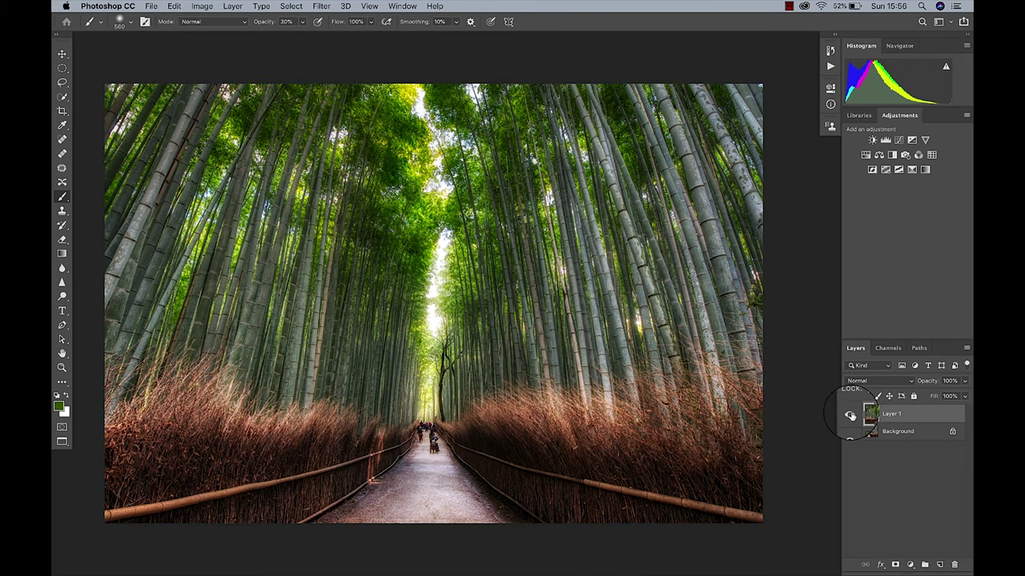
pyautogui.click(850, 415)
pyautogui.click(850, 415)
pyautogui.click(850, 415)
pyautogui.click(850, 414)
pyautogui.click(850, 415)
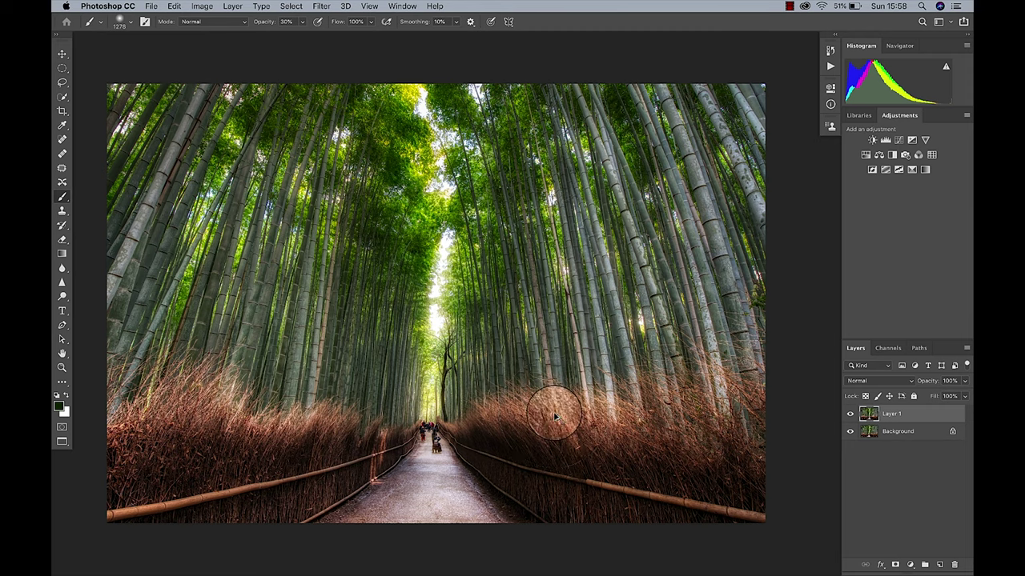
# Add a new layer in Color blend mode and sample a bright green from the bamboo canopy.
pyautogui.press('alt+shift+super+n')
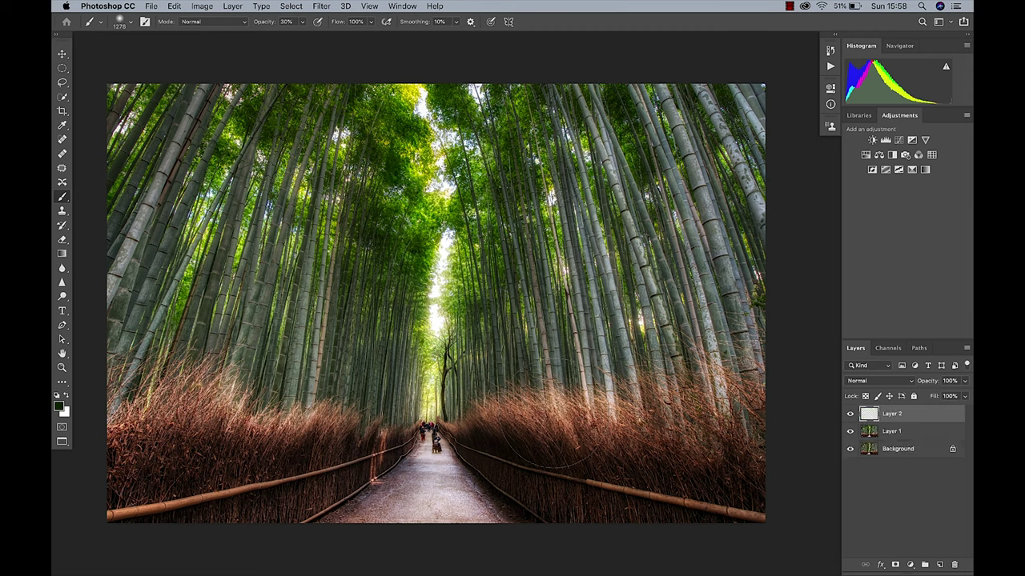
pyautogui.click(869, 381)
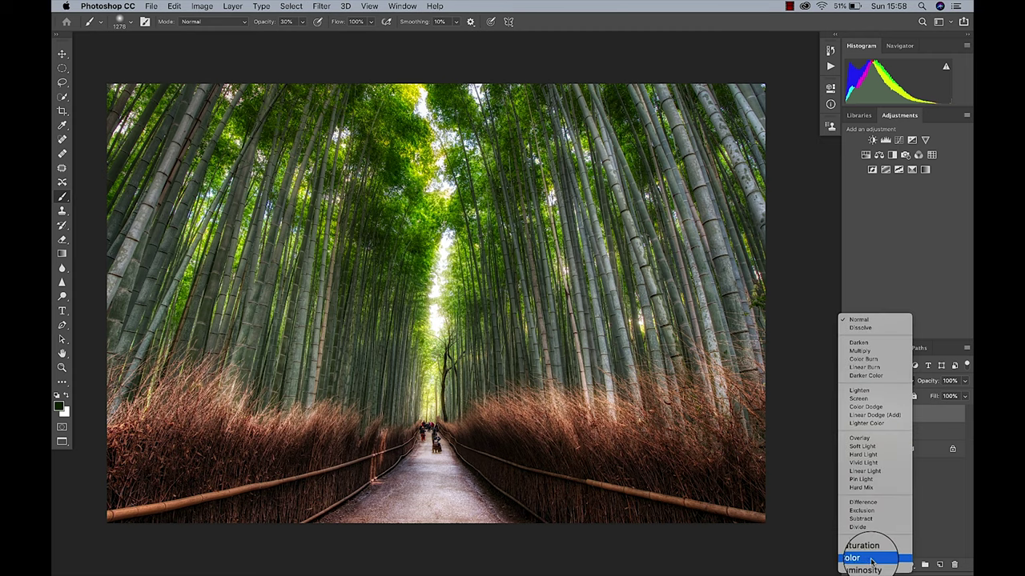
pyautogui.press('Escape')
pyautogui.hotkey('alt', 'shift', 'c')
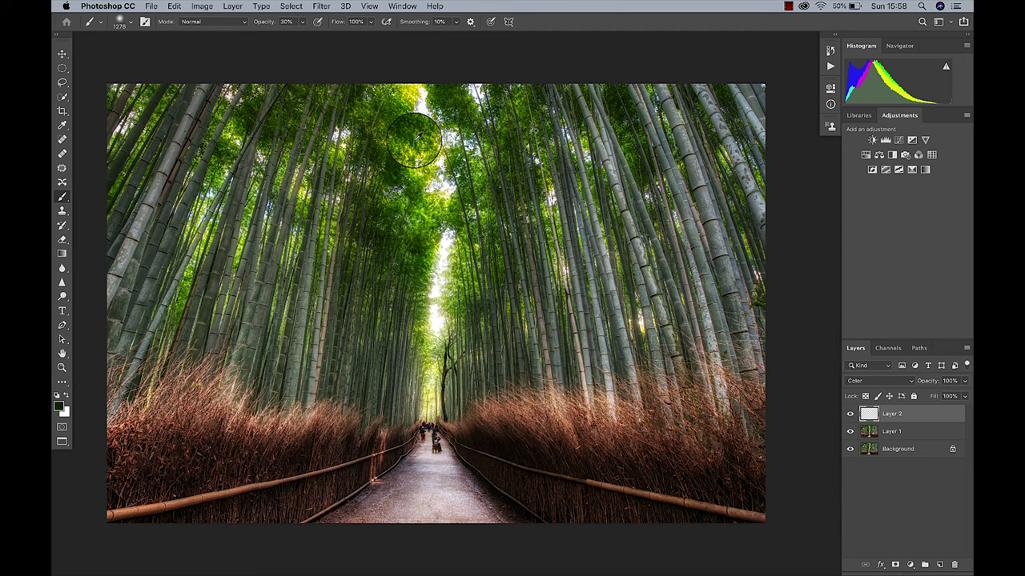
pyautogui.moveTo(413, 138); pyautogui.dragTo(413, 135)
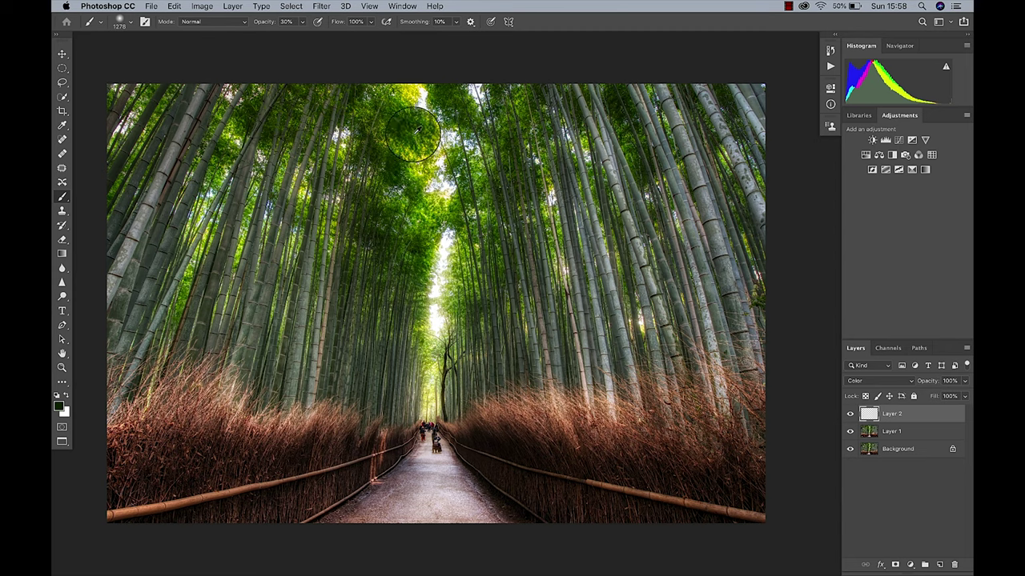
pyautogui.keyDown('alt'); pyautogui.click(417, 129); pyautogui.keyUp('alt')
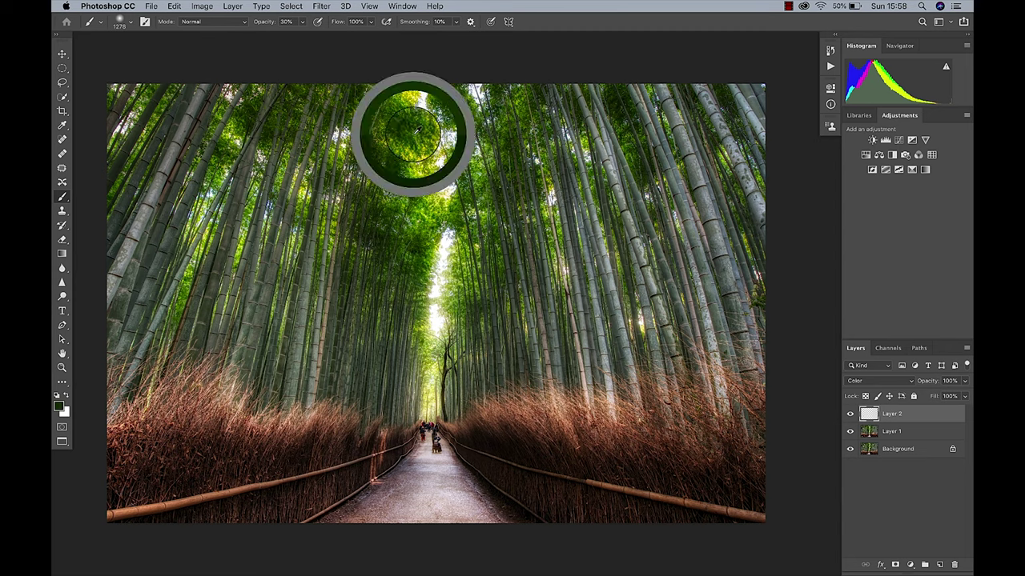
pyautogui.moveTo(417, 128); pyautogui.dragTo(412, 132)
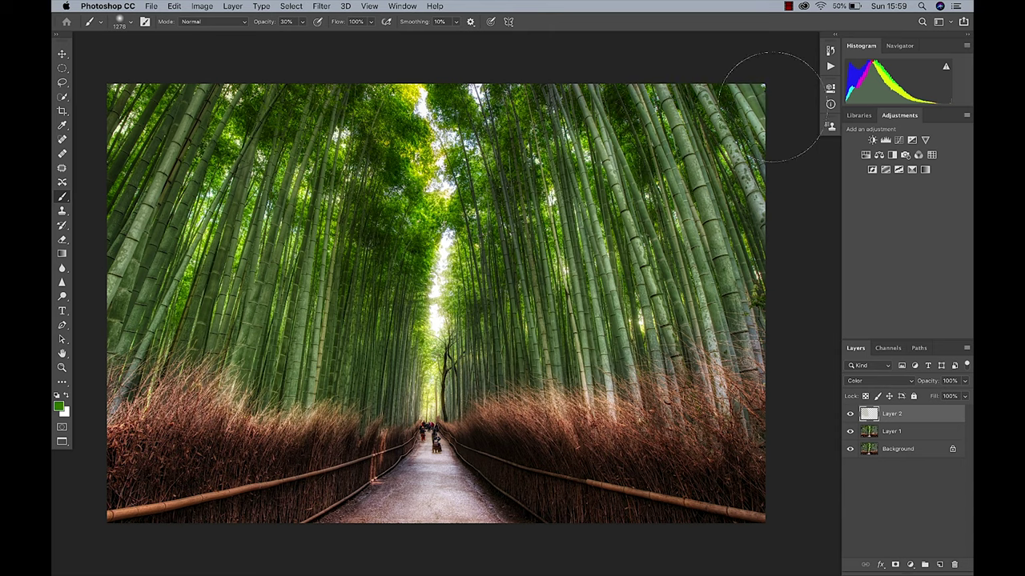
# Paint the green over the right-side bamboo, shrinking the brush to about 169 px, then compare.
pyautogui.moveTo(709, 275)
pyautogui.mouseDown()
pyautogui.moveTo(731, 252)
pyautogui.moveTo(720, 240)
pyautogui.mouseUp()
pyautogui.moveTo(704, 284); pyautogui.dragTo(656, 288)
pyautogui.moveTo(725, 344); pyautogui.dragTo(730, 312)
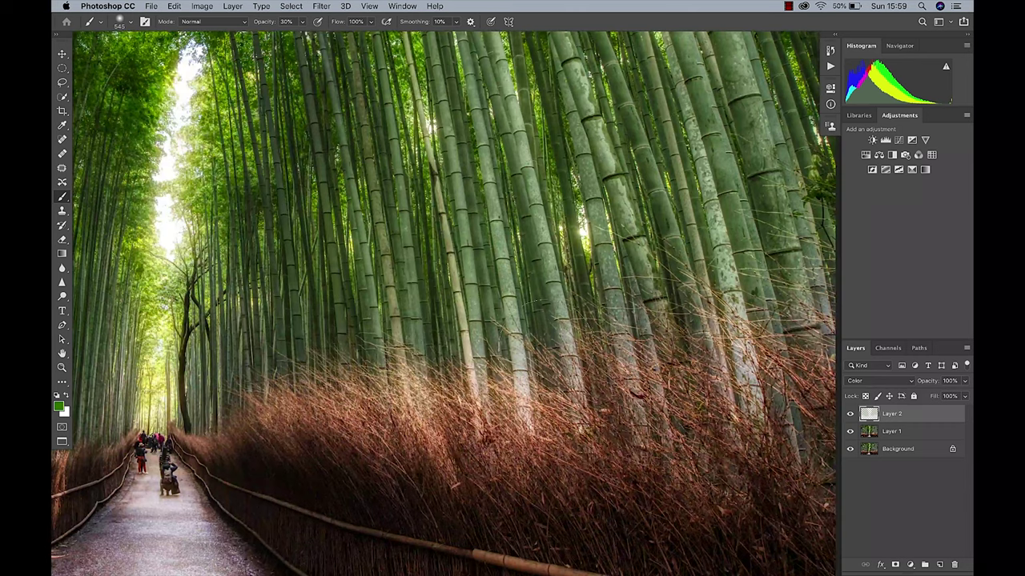
pyautogui.moveTo(576, 344); pyautogui.dragTo(506, 349)
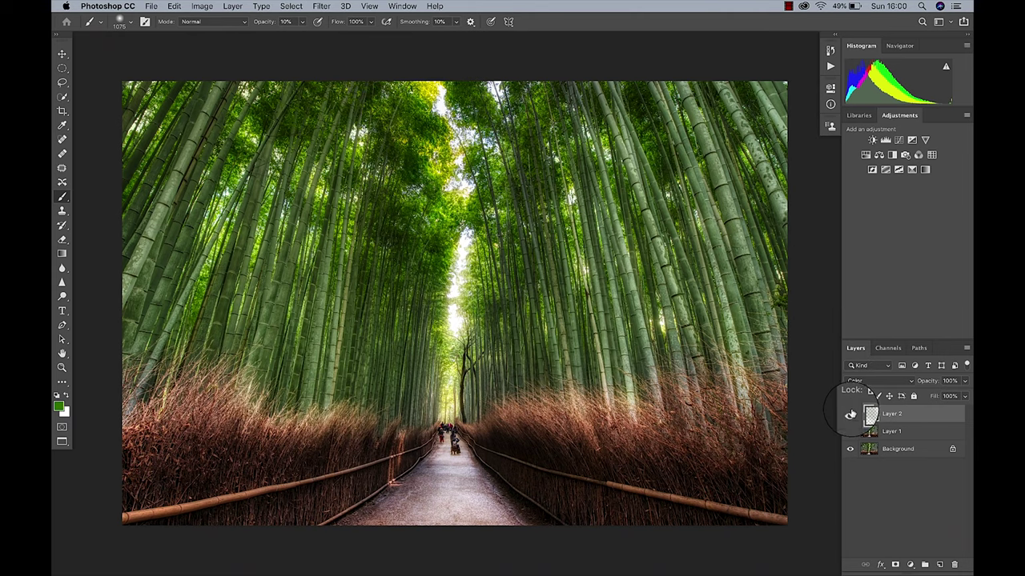
pyautogui.click(850, 414)
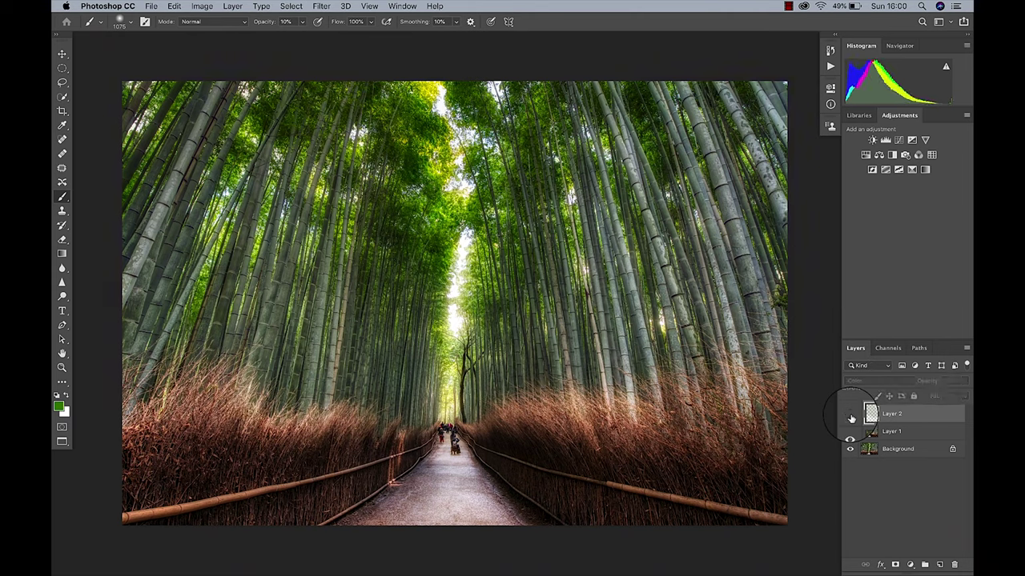
pyautogui.click(850, 414)
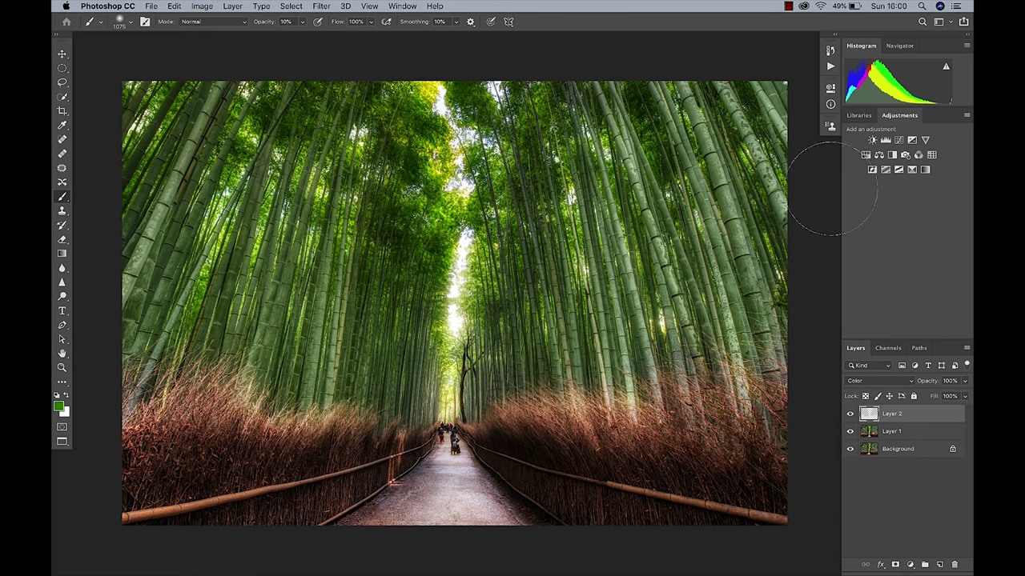
# Add a Curves adjustment with a midpoint at input 102, output 92 to slightly darken midtones.
pyautogui.click(899, 142)
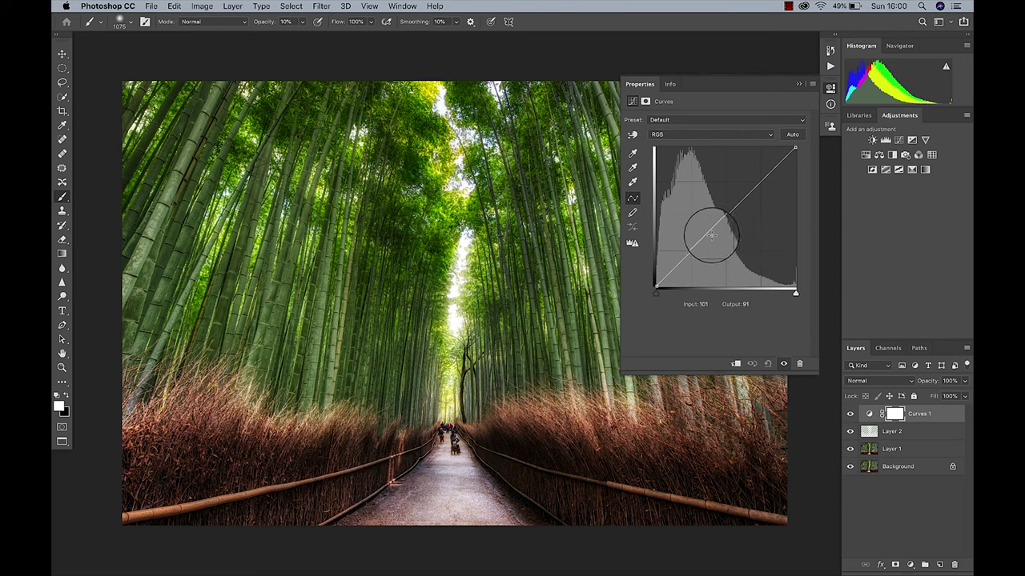
pyautogui.moveTo(710, 234); pyautogui.dragTo(713, 239)
pyautogui.press('super+minus')
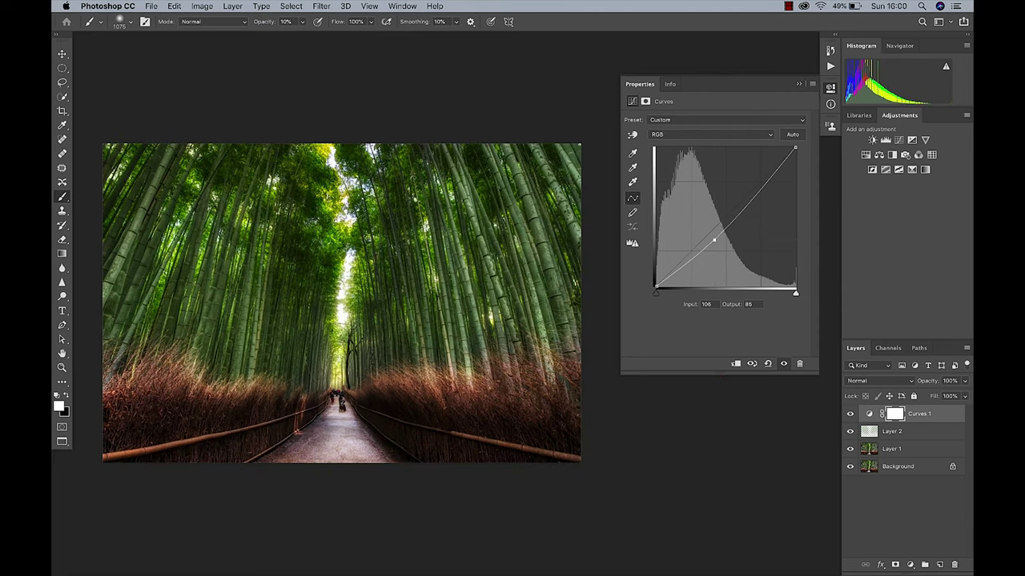
pyautogui.moveTo(712, 239); pyautogui.dragTo(711, 237)
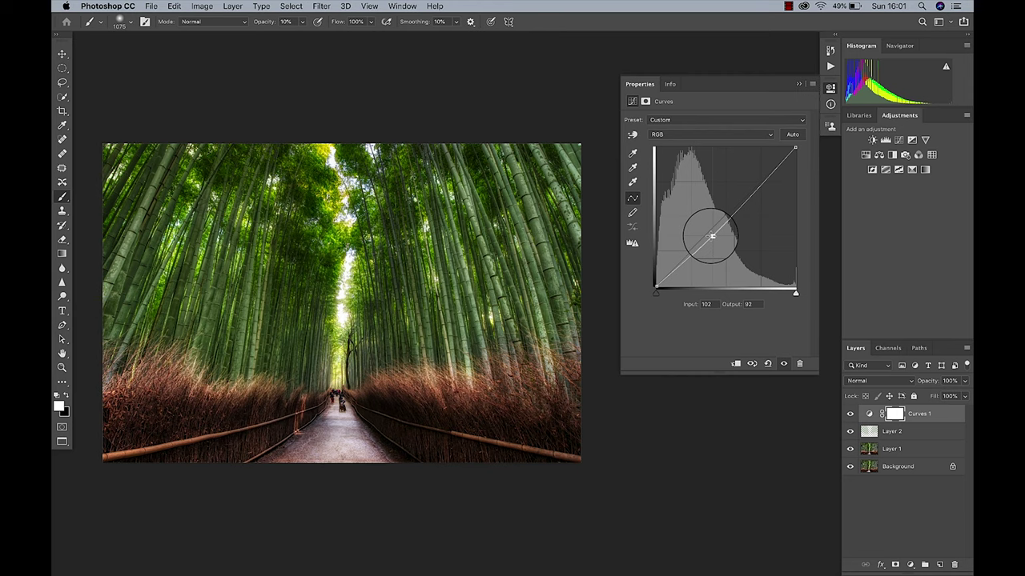
pyautogui.click(798, 83)
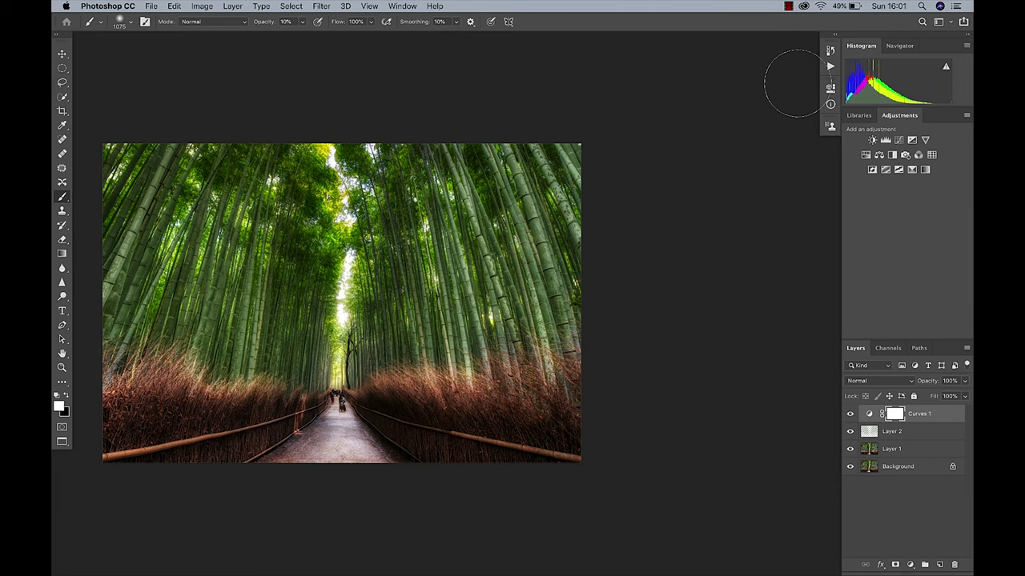
# Paint black on Curves 1's mask with an 868 px brush at 100%, then stamp visible layers into Layer 3.
pyautogui.press('super+0')
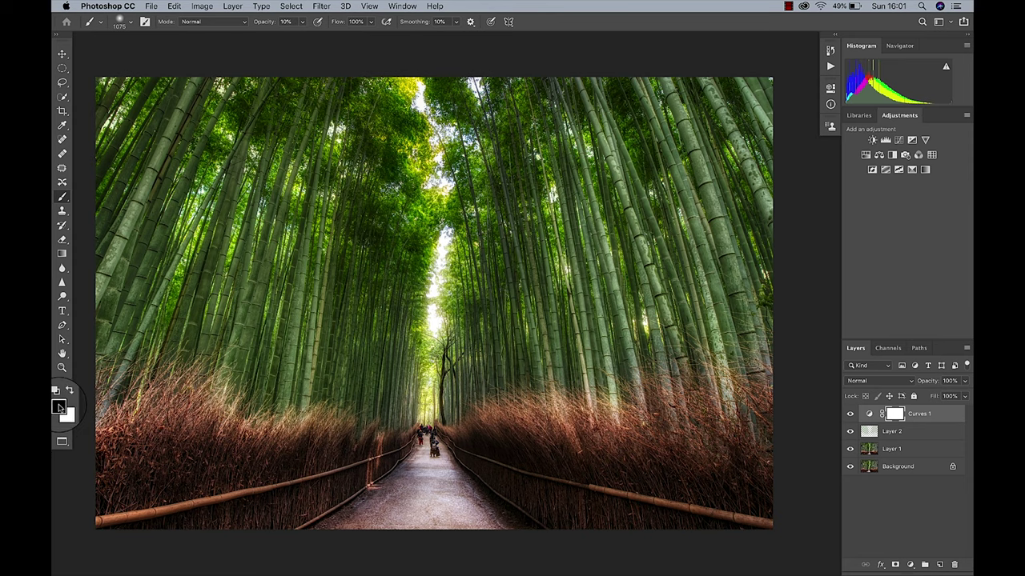
pyautogui.press('x')
pyautogui.press('x')
pyautogui.press('x')
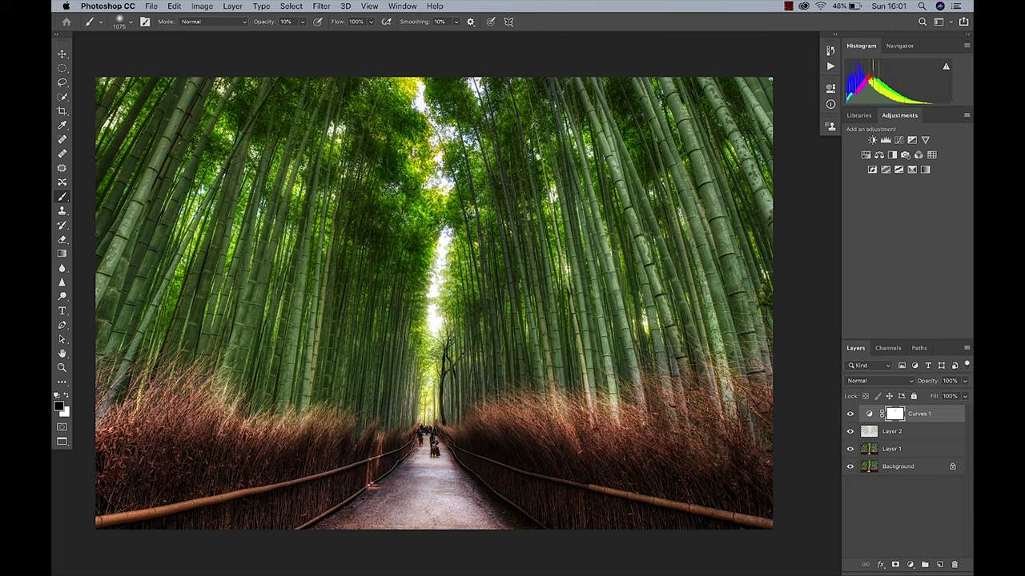
pyautogui.press('0')
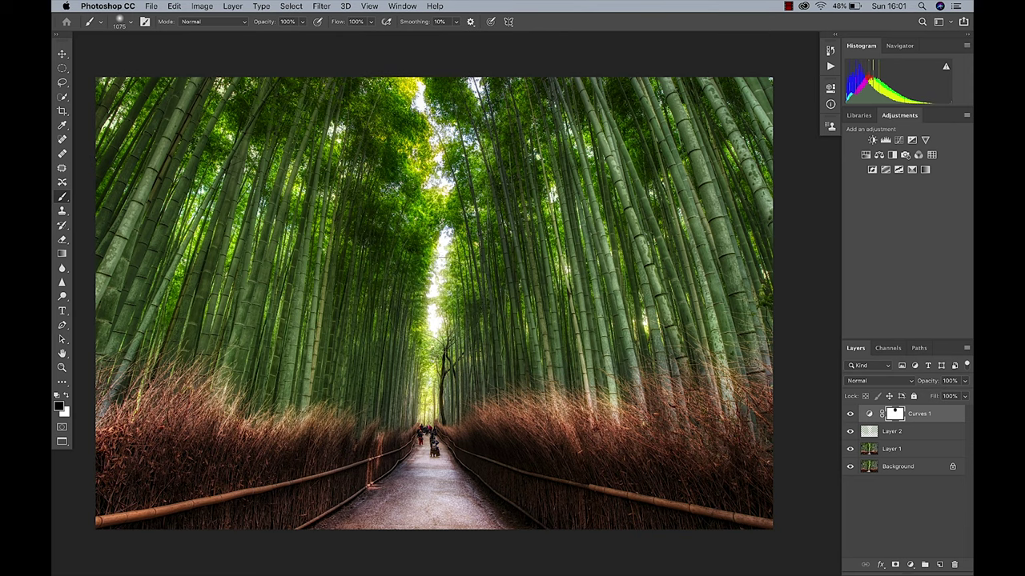
pyautogui.moveTo(434, 265); pyautogui.dragTo(412, 265)
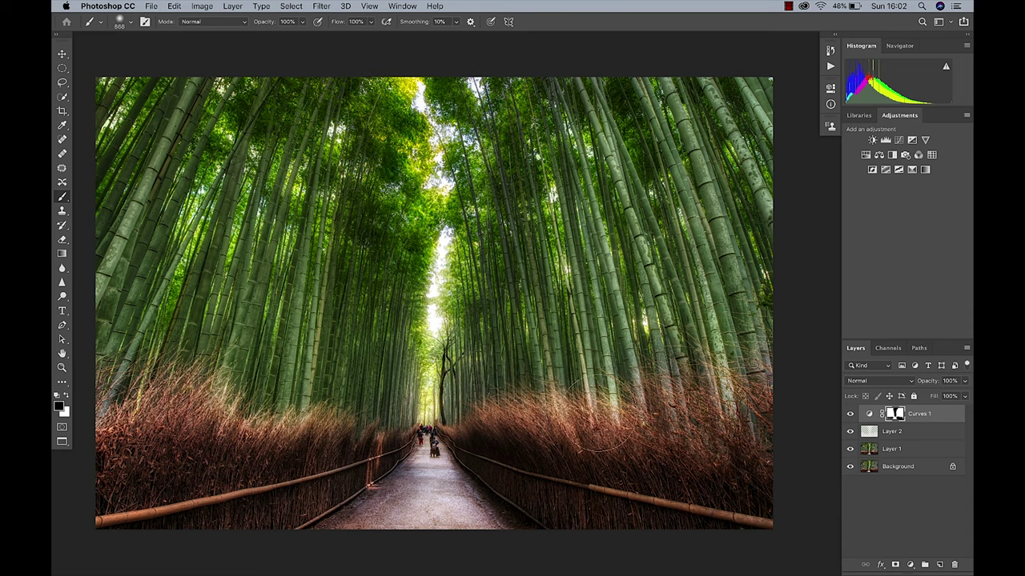
pyautogui.scroll(-1, 606, 411)
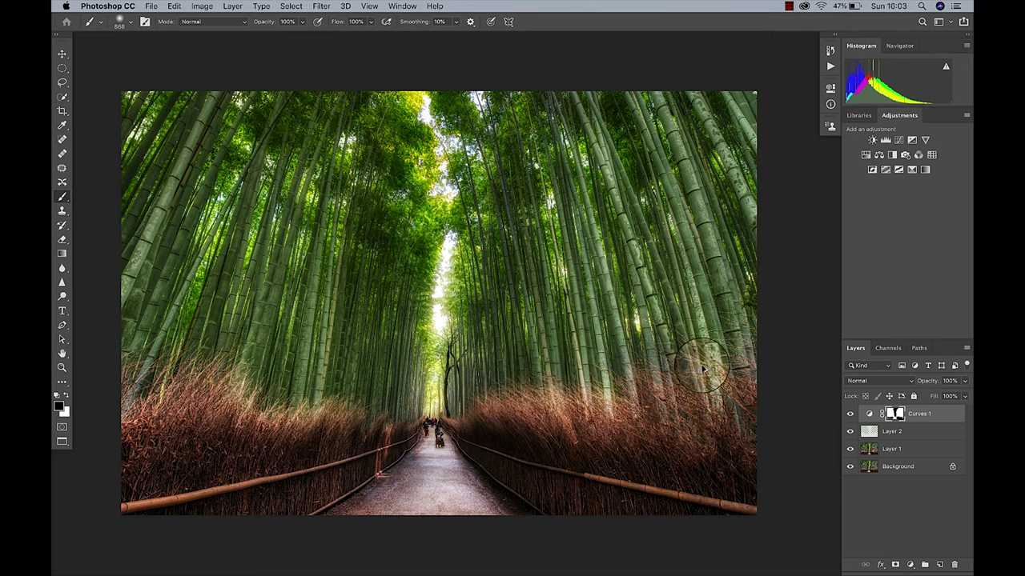
pyautogui.hotkey('ctrl', 'alt', 'shift', 'e')
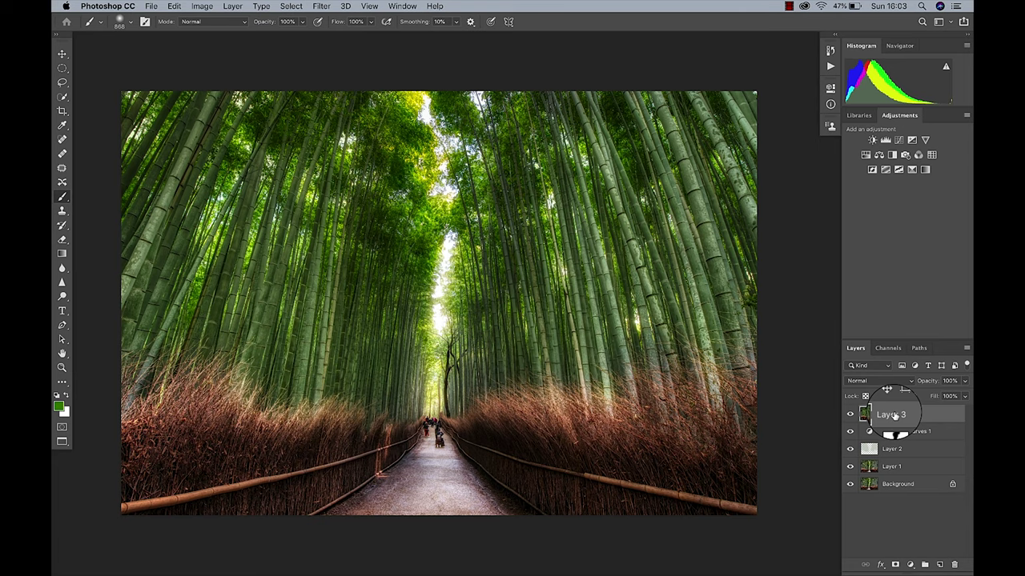
# Apply a Camera Raw Highlight Priority vignette to Layer 3: Amount -37, Feather 63, Highlights 100.
pyautogui.click(321, 6)
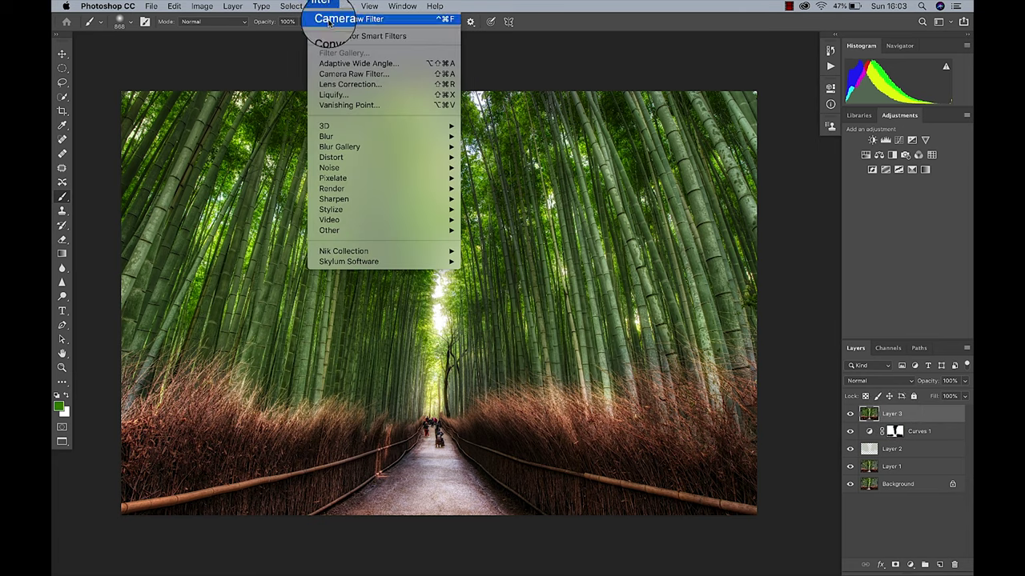
pyautogui.click(344, 74)
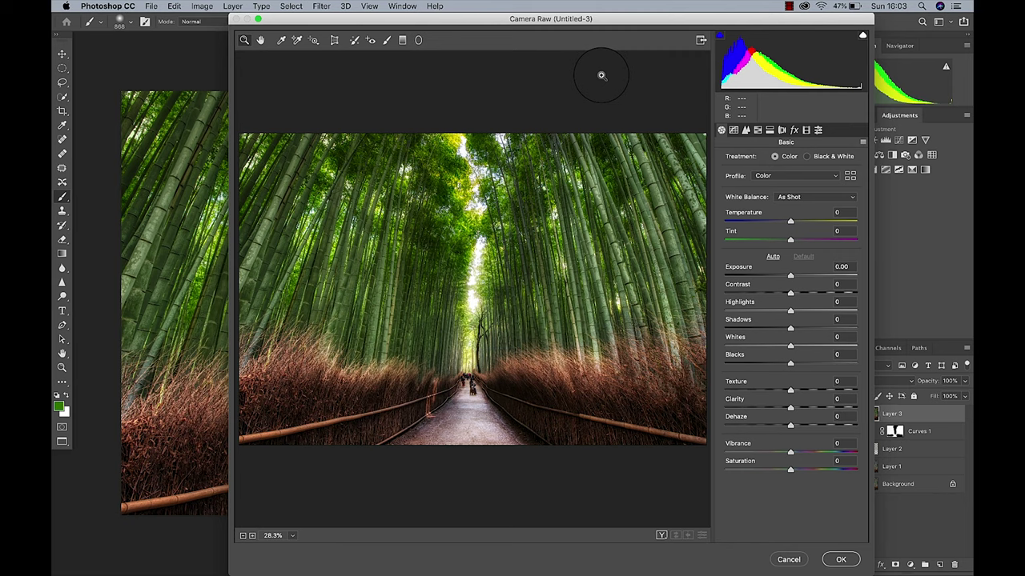
pyautogui.click(793, 130)
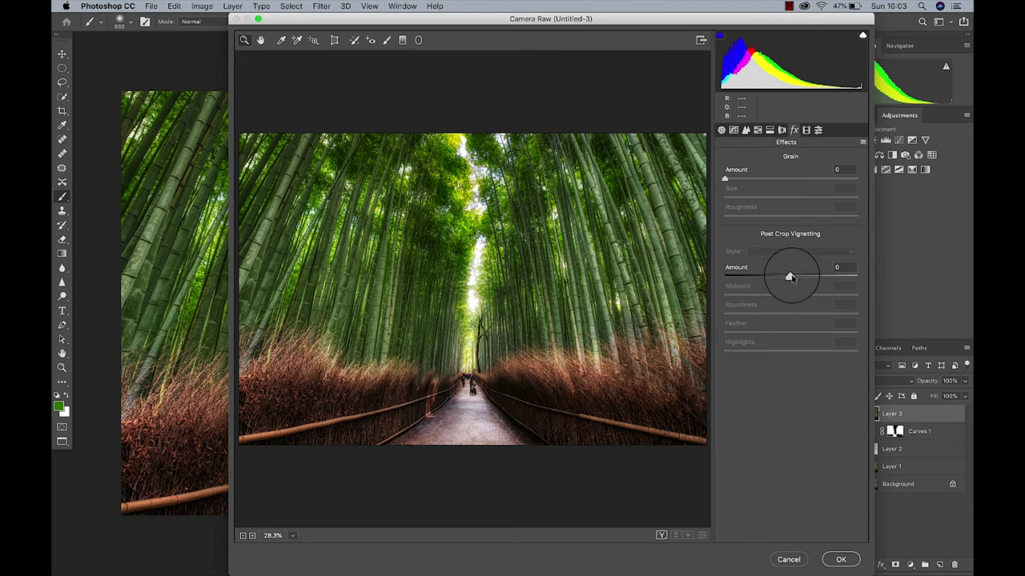
pyautogui.moveTo(789, 277); pyautogui.dragTo(765, 277)
pyautogui.moveTo(790, 332); pyautogui.dragTo(805, 332)
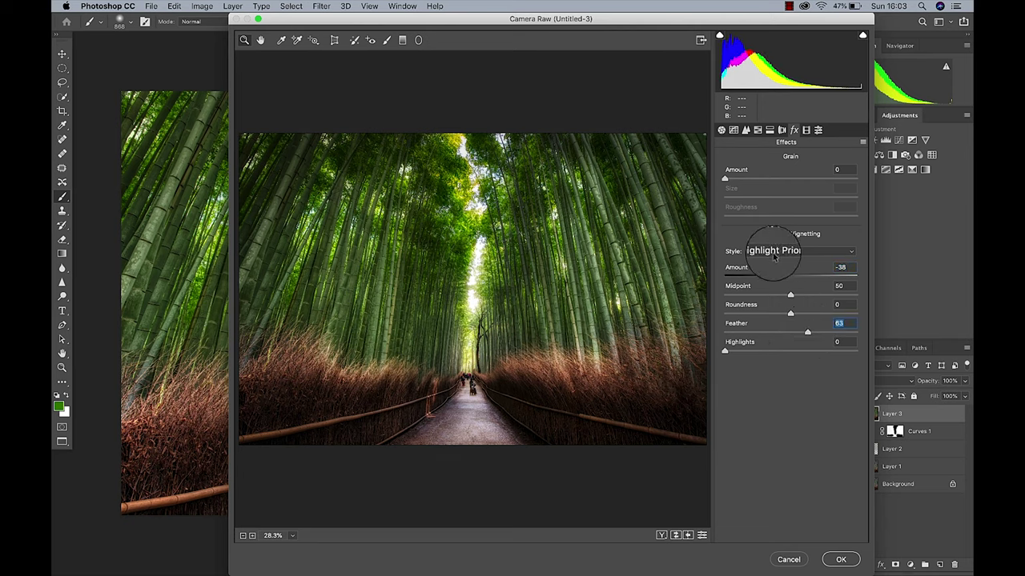
pyautogui.moveTo(766, 278); pyautogui.dragTo(766, 277)
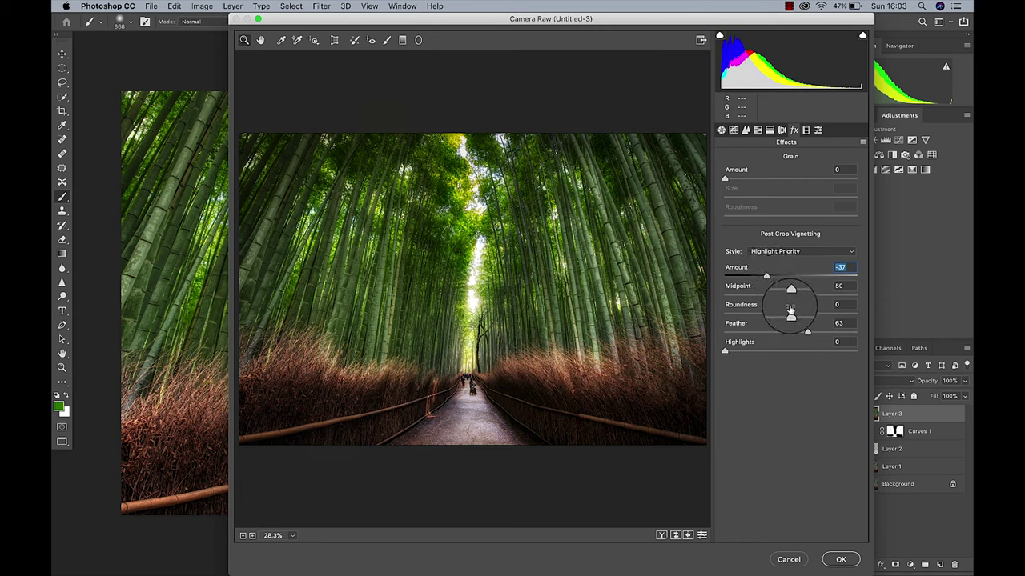
pyautogui.moveTo(725, 351); pyautogui.dragTo(876, 349)
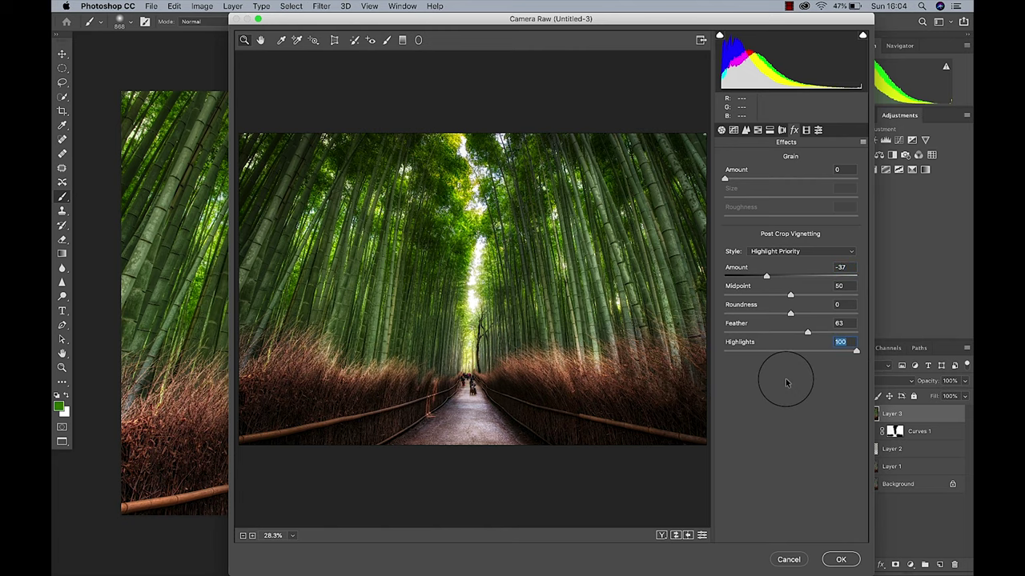
pyautogui.click(839, 559)
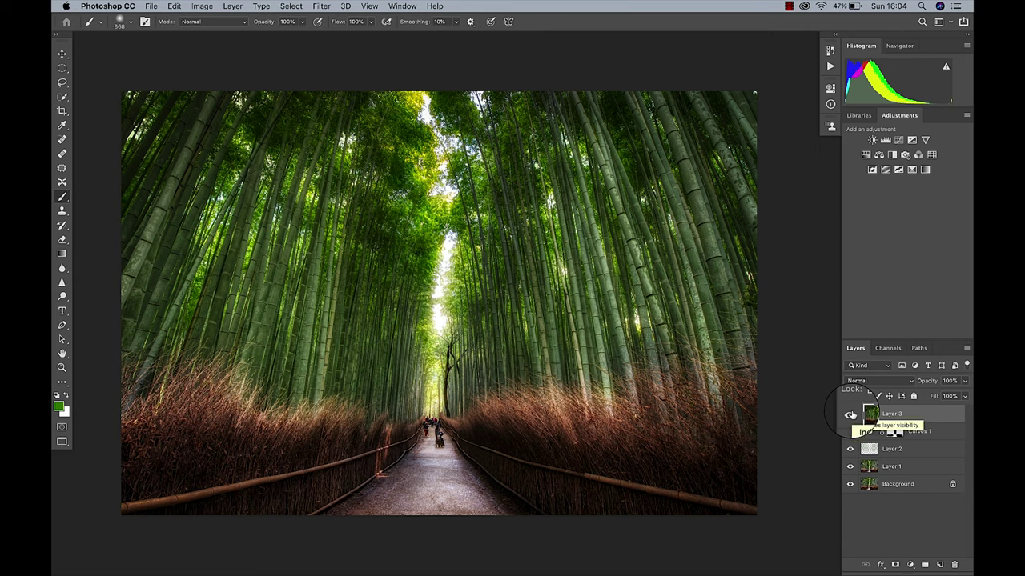
# Toggle Layer 3 on and off to compare the vignette, leaving it visible.
pyautogui.click(850, 414)
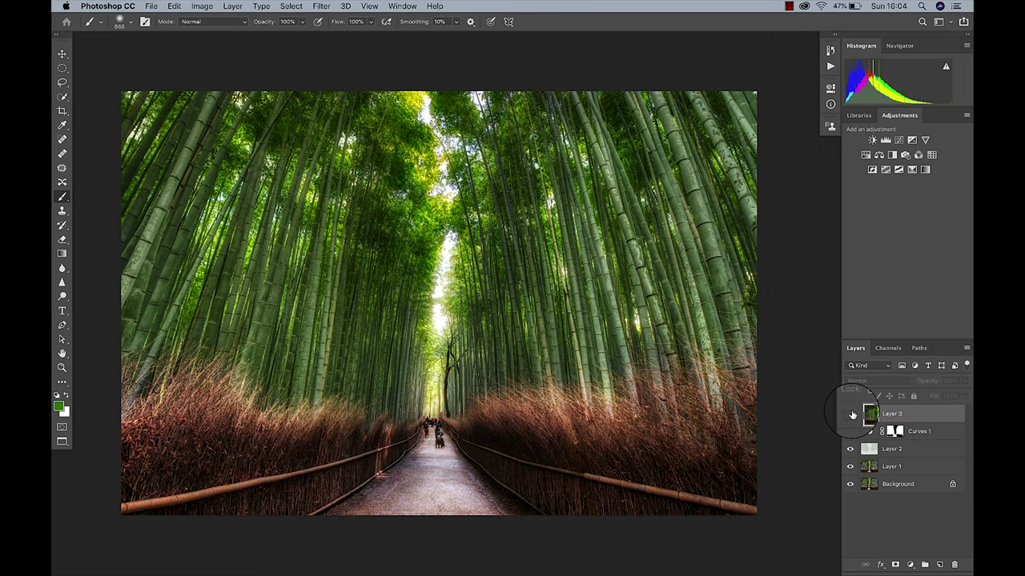
pyautogui.click(850, 415)
pyautogui.click(850, 415)
pyautogui.click(851, 414)
pyautogui.click(852, 414)
pyautogui.click(850, 415)
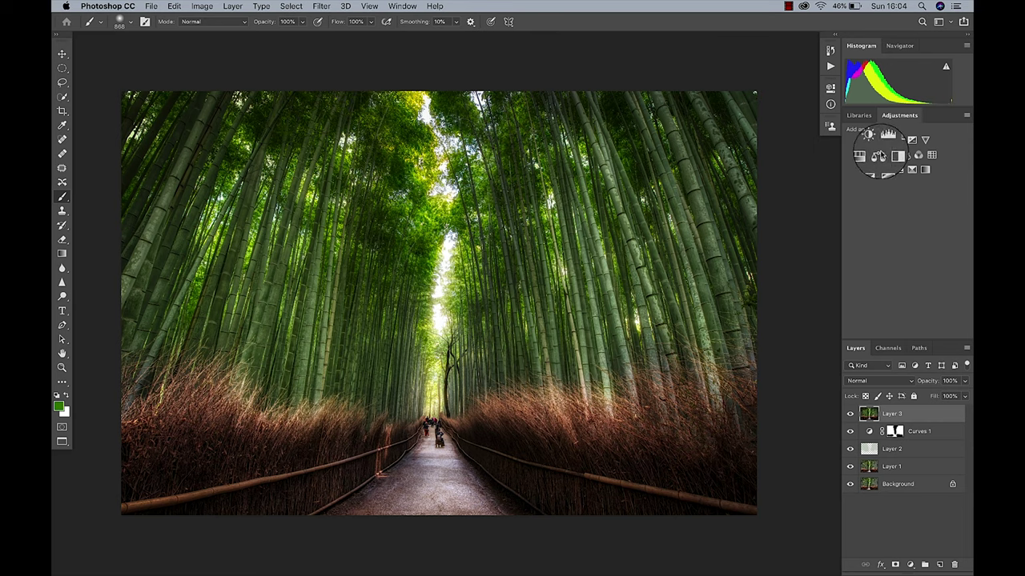
# Add a Curves 2 adjustment with the curve raised to brighten the photo.
pyautogui.click(885, 140)
pyautogui.moveTo(725, 213)
pyautogui.mouseDown()
pyautogui.moveTo(712, 190)
pyautogui.moveTo(723, 208)
pyautogui.moveTo(716, 202)
pyautogui.mouseUp()
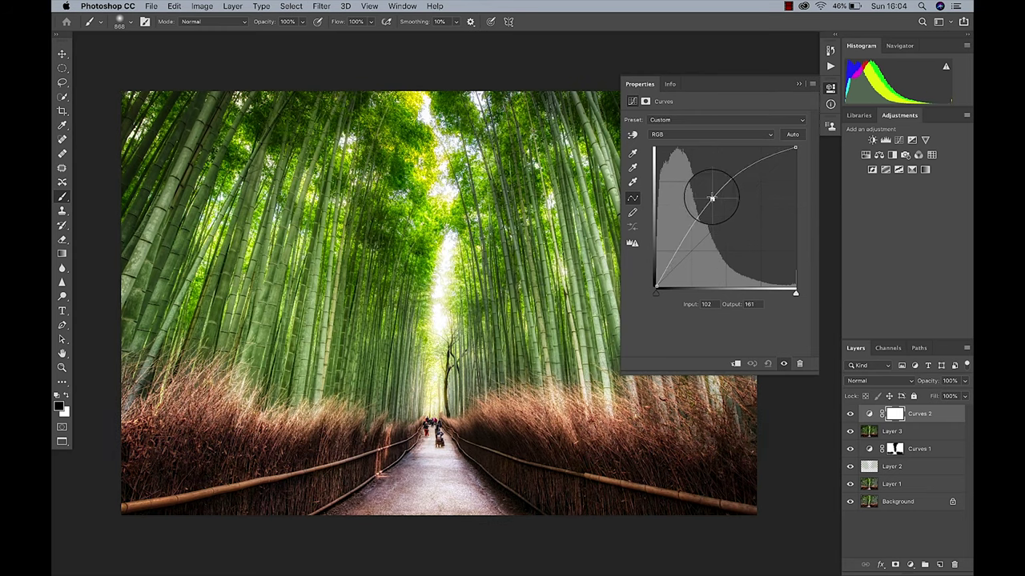
pyautogui.moveTo(712, 197); pyautogui.dragTo(714, 199)
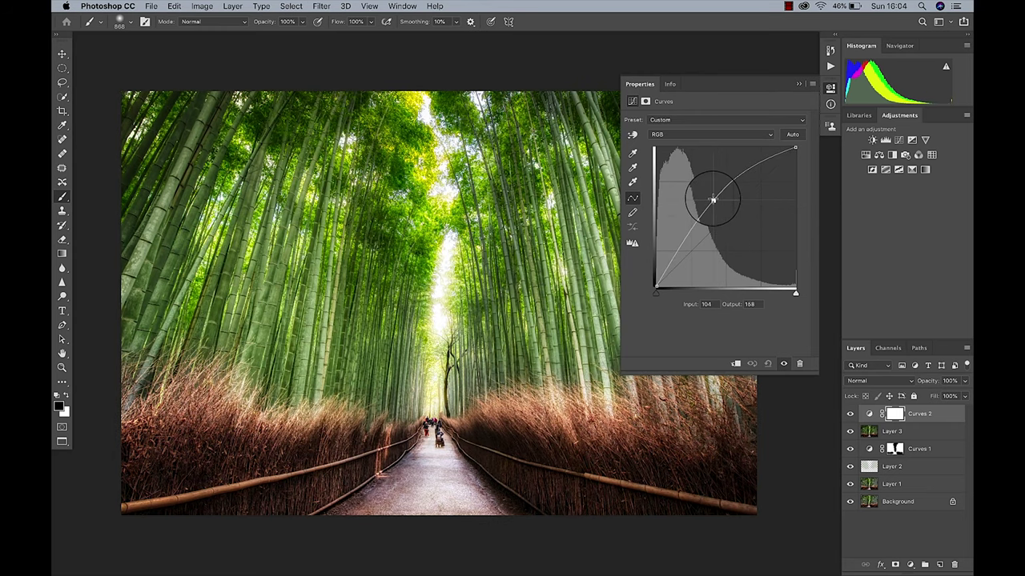
pyautogui.click(798, 83)
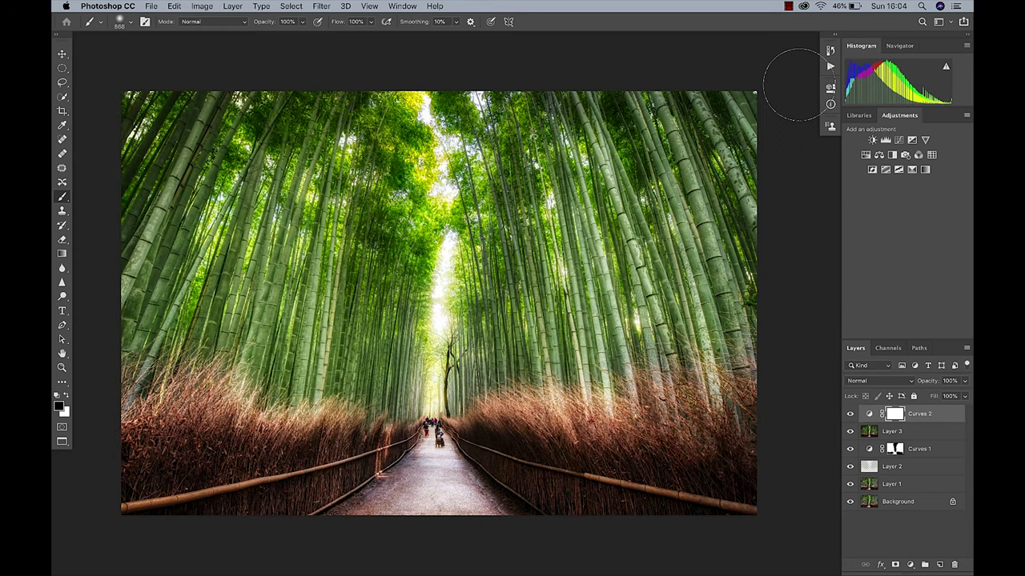
# Invert the Curves 2 mask to black and size the brush to about 969 px.
pyautogui.press('super+i')
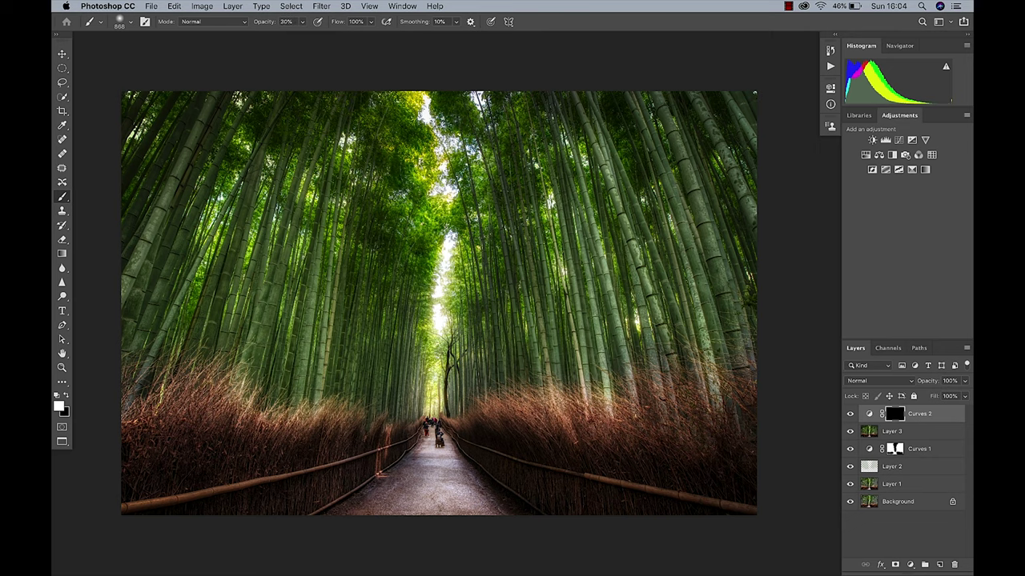
pyautogui.moveTo(435, 141)
pyautogui.mouseDown()
pyautogui.moveTo(464, 137)
pyautogui.moveTo(445, 205)
pyautogui.moveTo(439, 329)
pyautogui.mouseUp()
pyautogui.moveTo(441, 270); pyautogui.dragTo(427, 256)
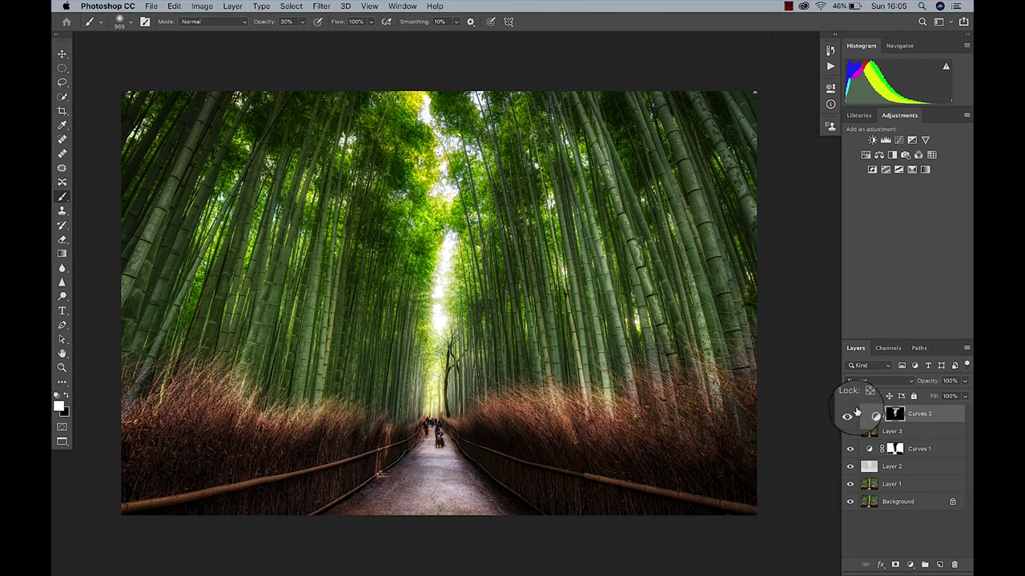
# Toggle Curves 2 on and off to compare the brightening, leaving it visible.
pyautogui.click(850, 413)
pyautogui.click(850, 414)
pyautogui.click(850, 413)
pyautogui.click(850, 414)
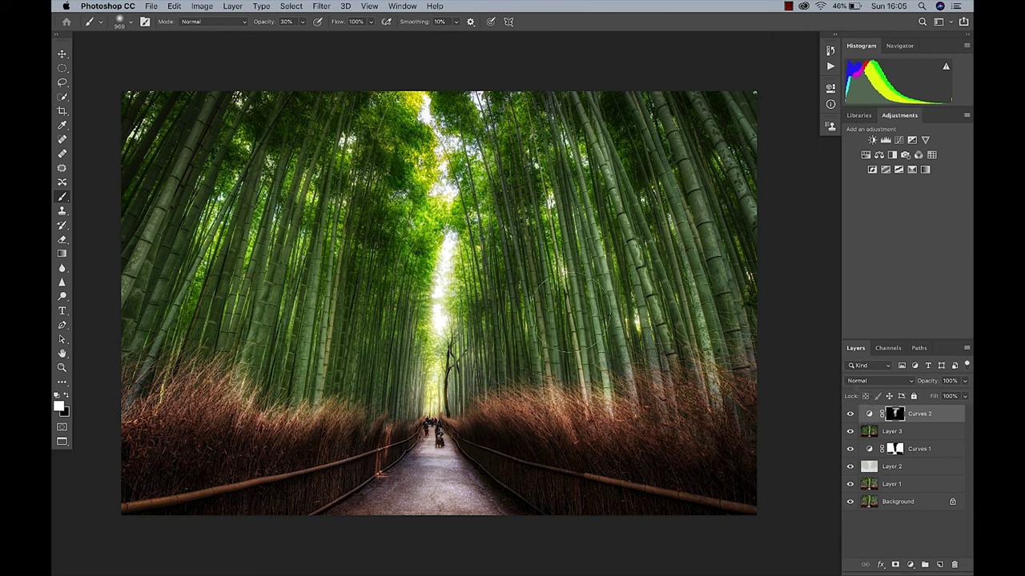
# With a 368 px brush, paint brightening onto the bamboo near the top of the photo.
pyautogui.moveTo(558, 286); pyautogui.dragTo(520, 287)
pyautogui.scroll(3, 628, 313)
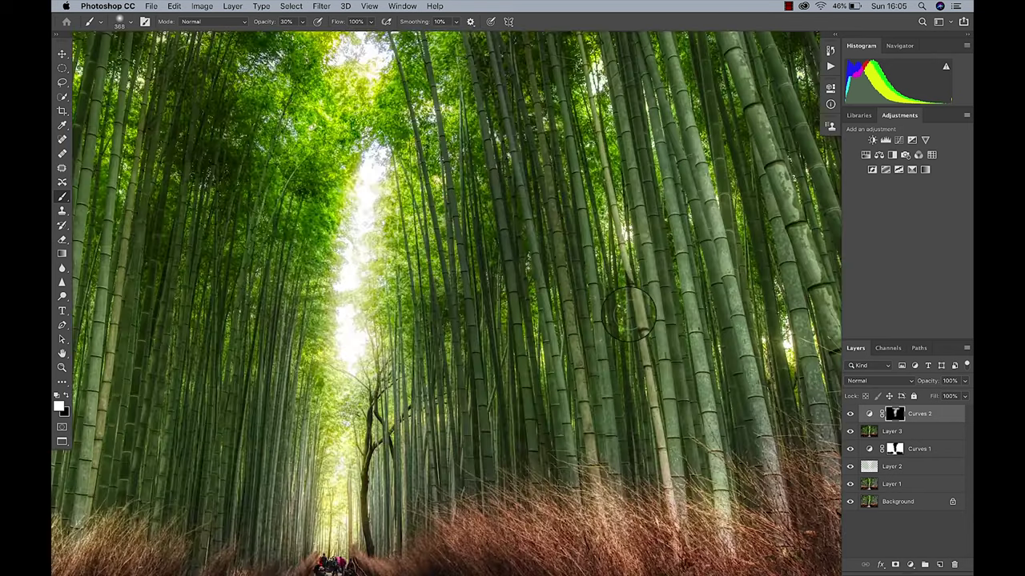
pyautogui.scroll(2, 629, 313)
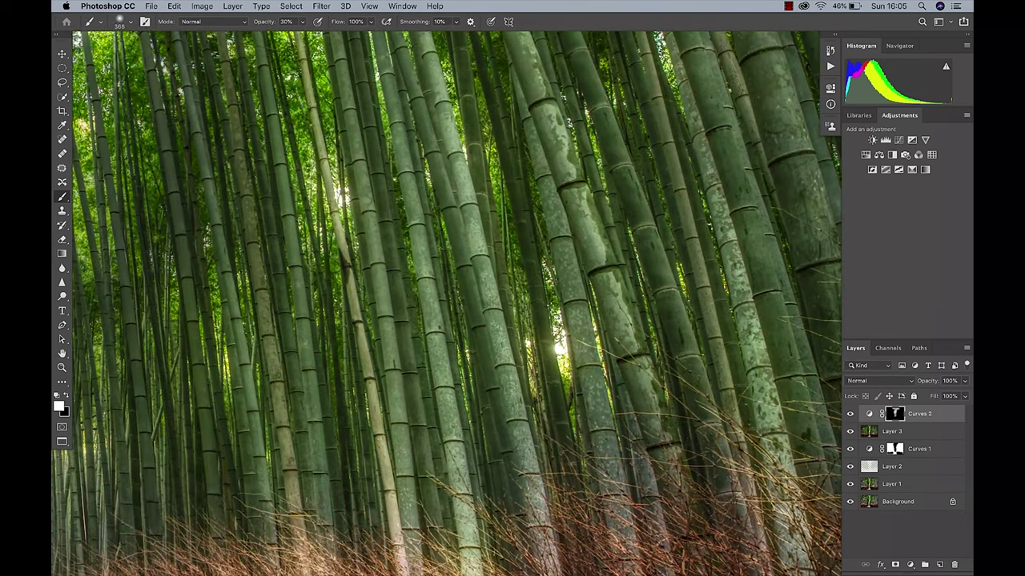
pyautogui.scroll(-4, 628, 314)
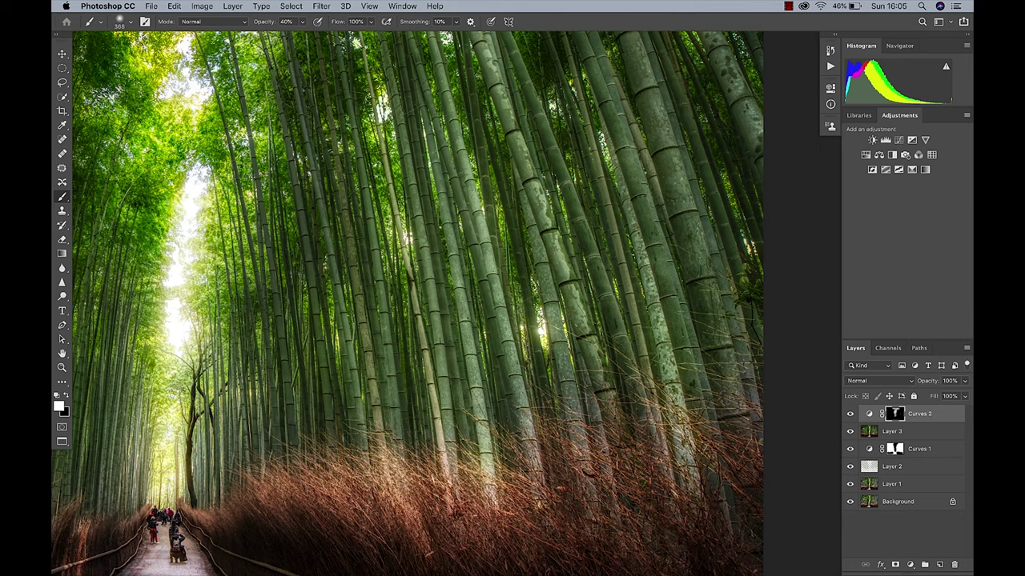
pyautogui.hscroll(-5, 449, 303)
pyautogui.scroll(2, 448, 302)
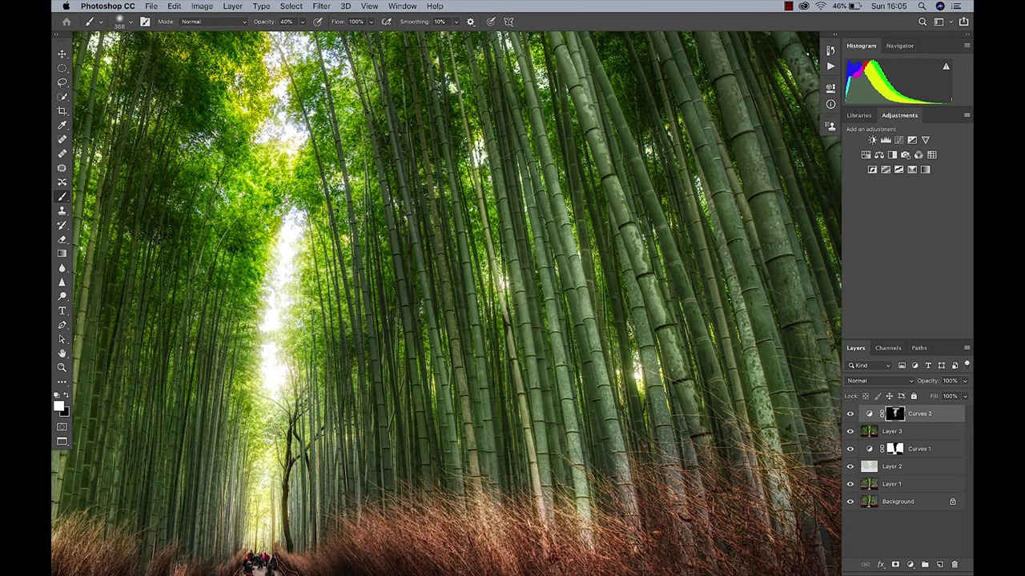
pyautogui.hscroll(-10, 684, 180)
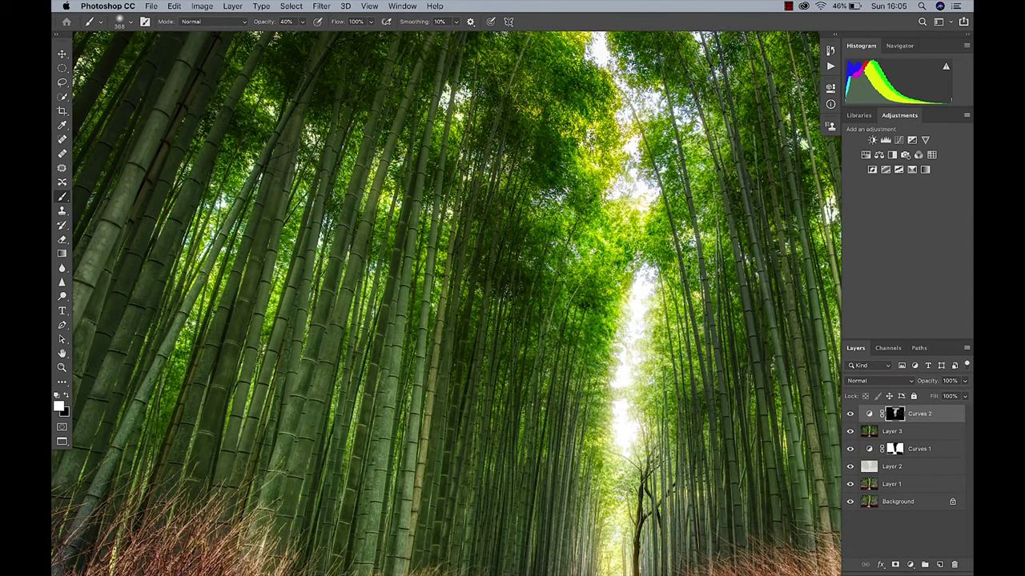
pyautogui.click(460, 100)
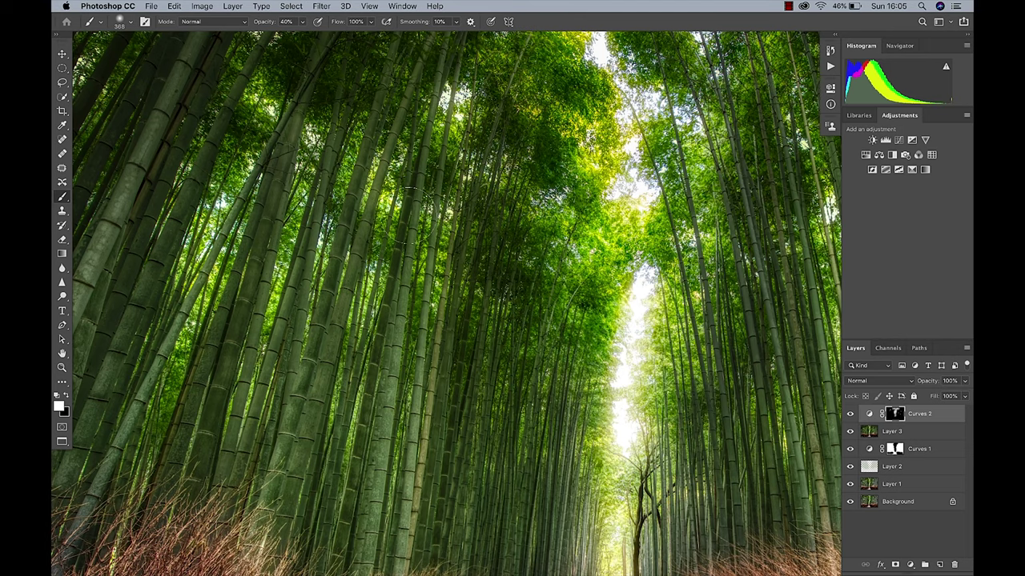
# Paint more brightening onto individual bamboo stalks with a 152 px brush.
pyautogui.press('super+minus')
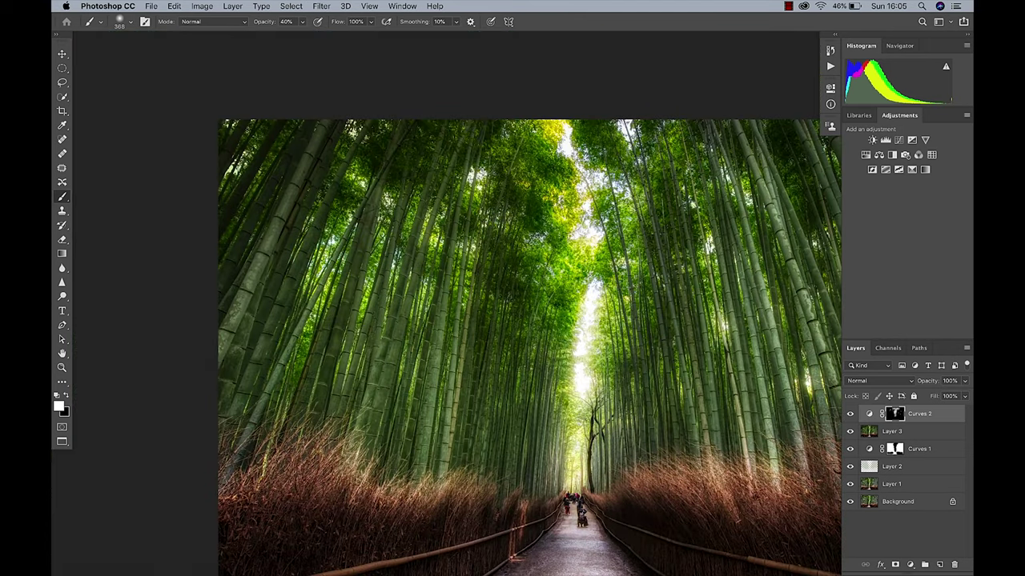
pyautogui.hscroll(5, 562, 215)
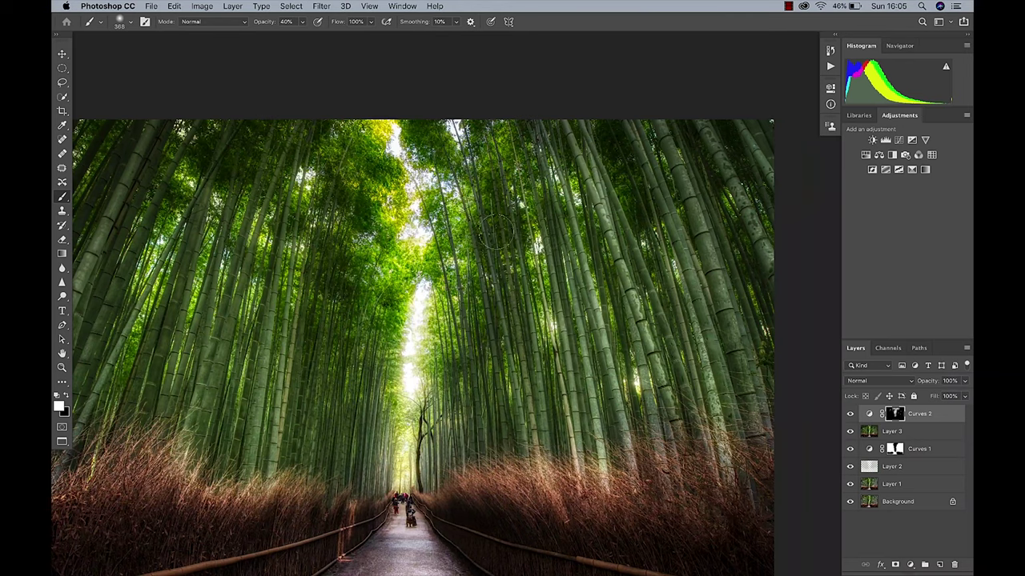
pyautogui.moveTo(629, 231); pyautogui.dragTo(592, 231)
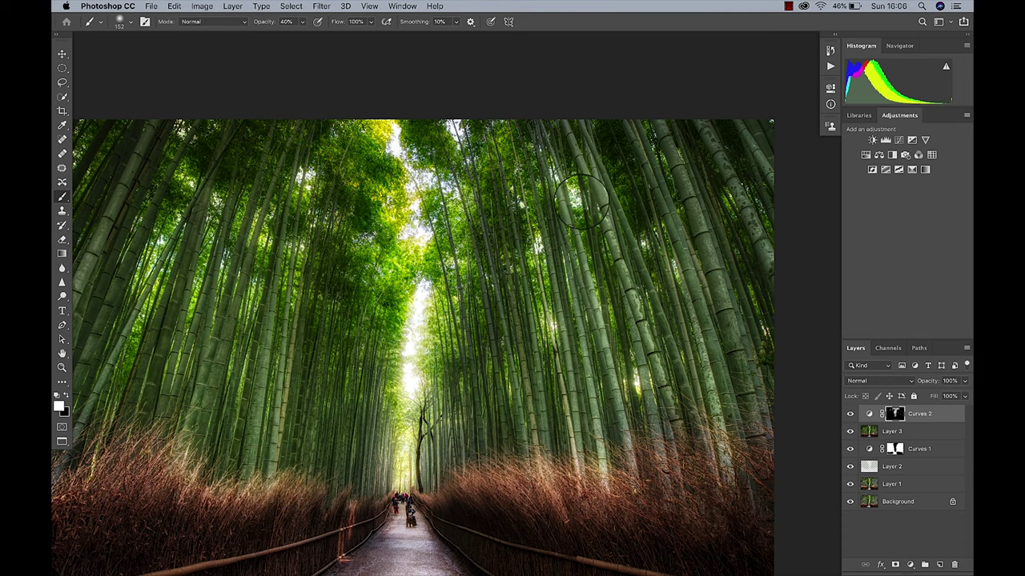
pyautogui.scroll(1, 312, 336)
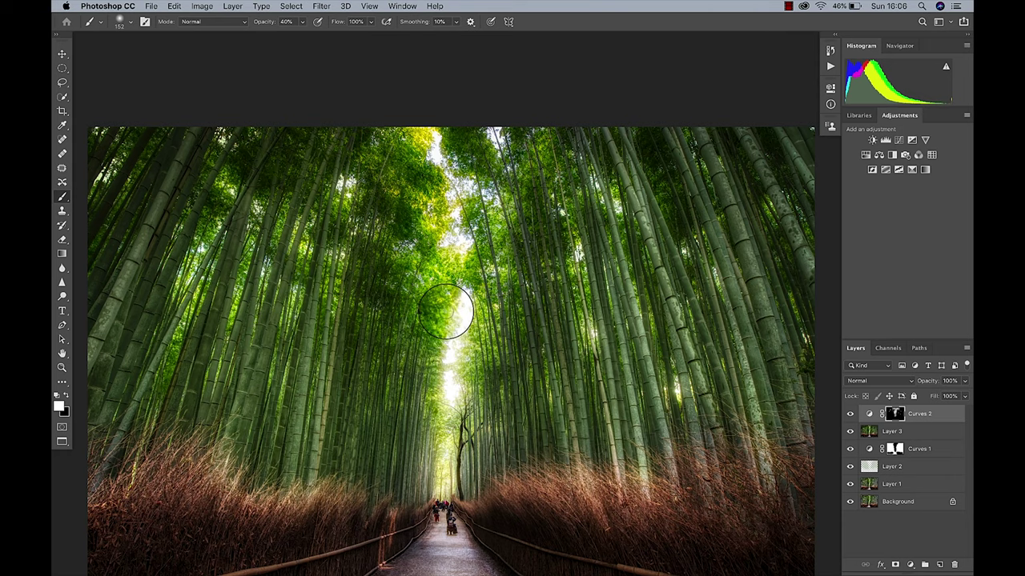
pyautogui.scroll(-2, 447, 312)
pyautogui.scroll(3, 447, 312)
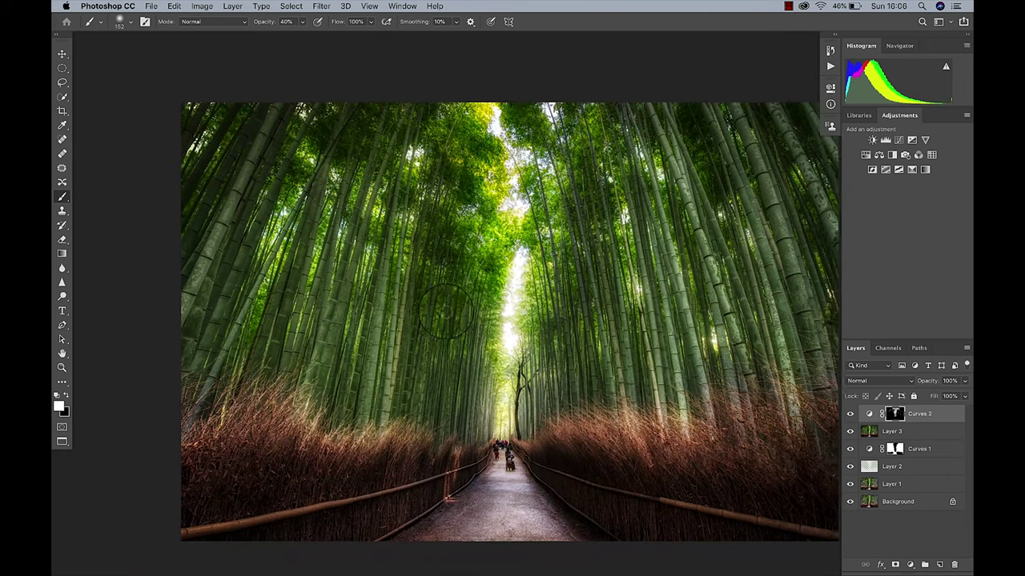
pyautogui.scroll(-1, 447, 312)
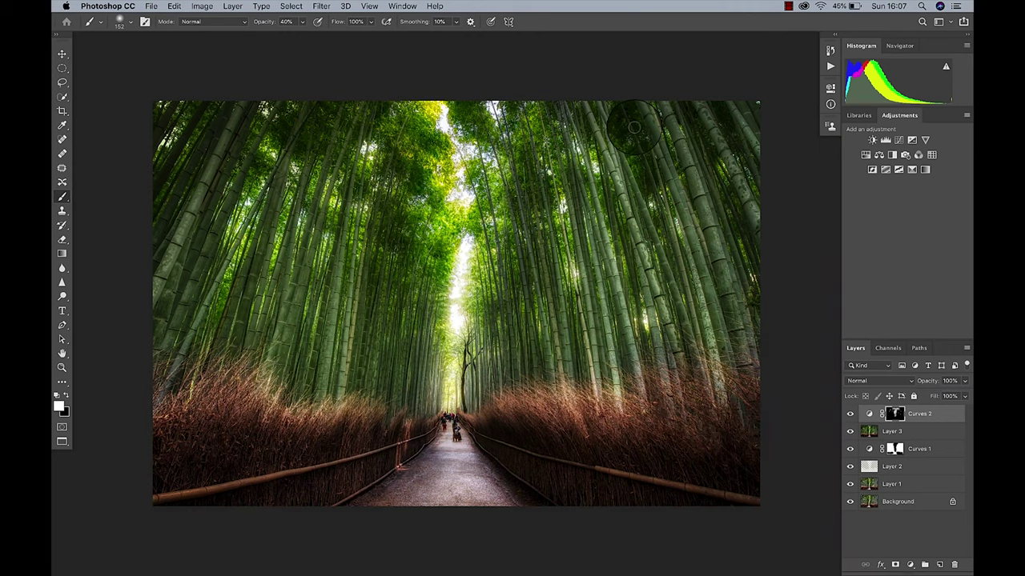
# Add a Hue/Saturation adjustment with Saturation raised to +23.
pyautogui.click(866, 156)
pyautogui.moveTo(715, 183); pyautogui.dragTo(736, 184)
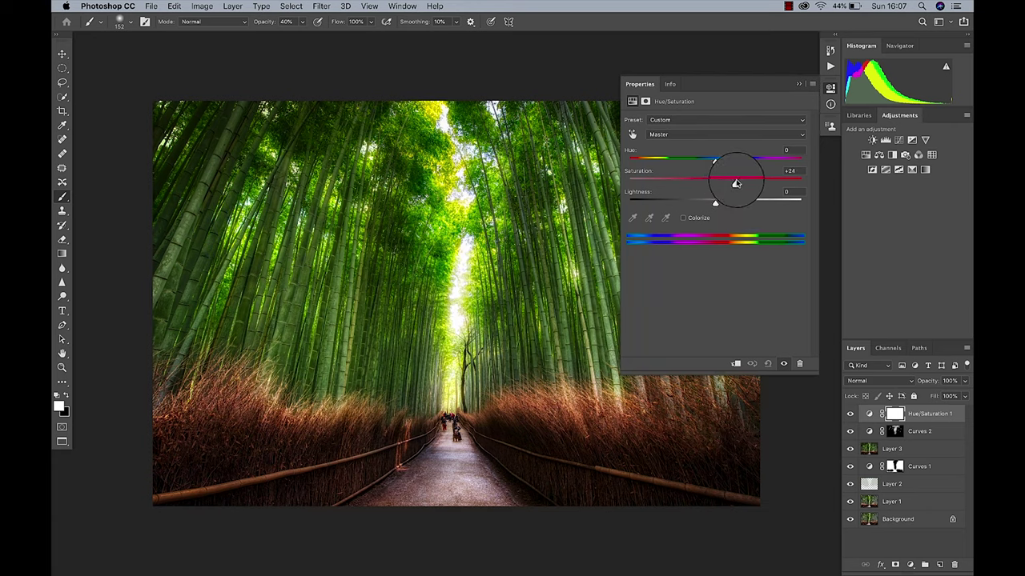
pyautogui.click(798, 83)
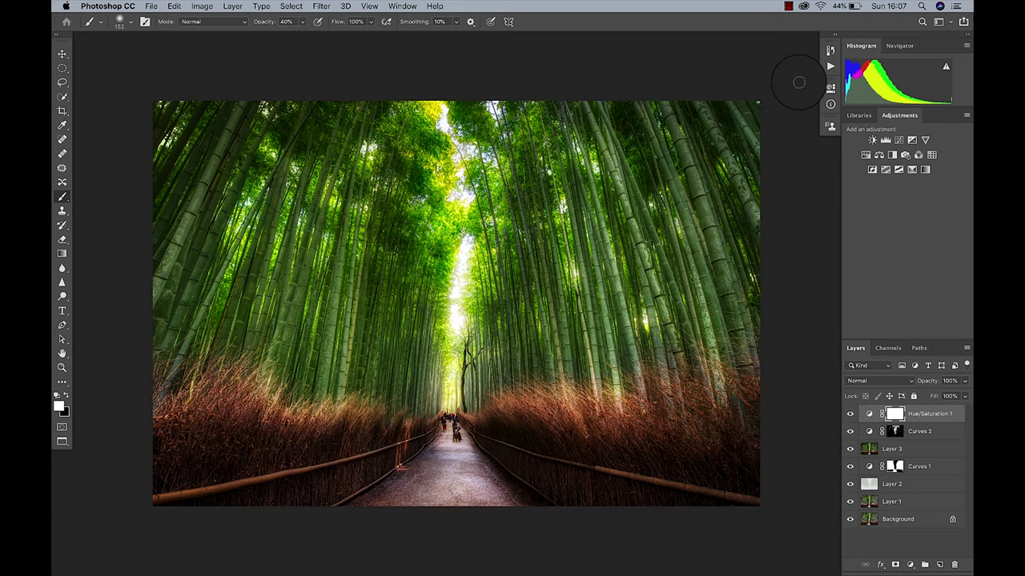
# Compare the saturation boost on and off, then invert its mask to black.
pyautogui.click(851, 413)
pyautogui.click(850, 414)
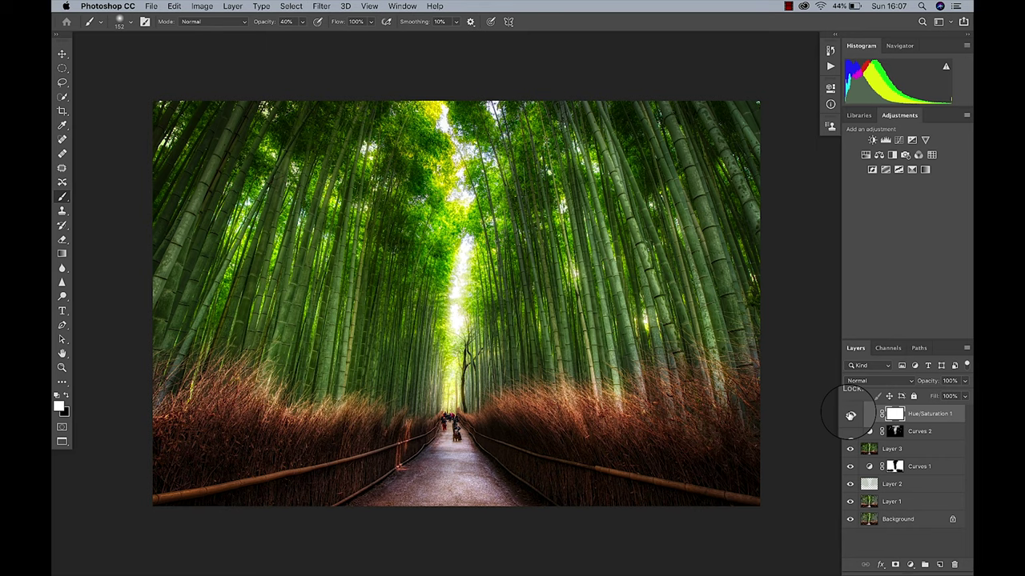
pyautogui.click(850, 414)
pyautogui.click(850, 414)
pyautogui.click(850, 415)
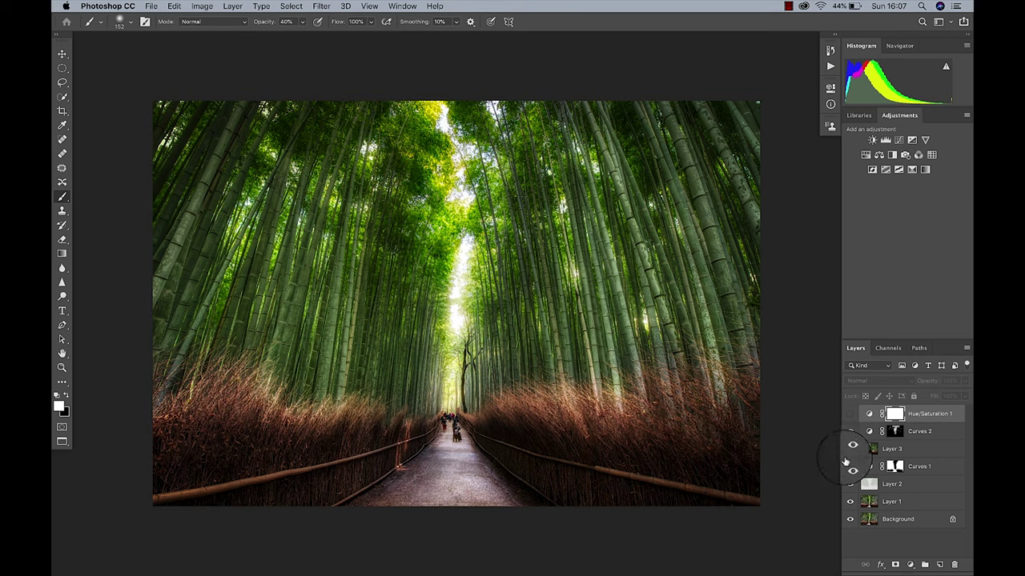
pyautogui.click(850, 414)
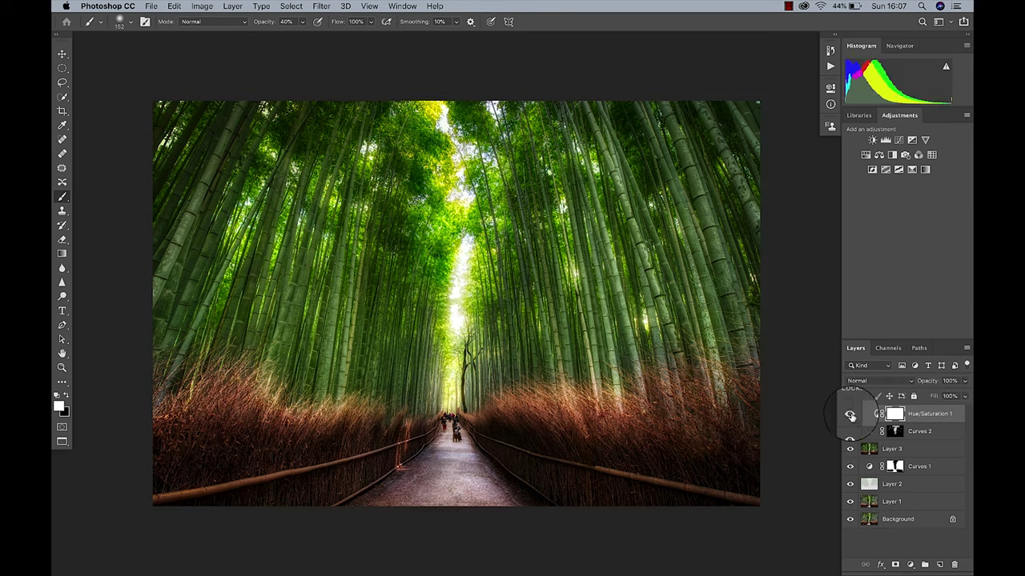
pyautogui.press('super+i')
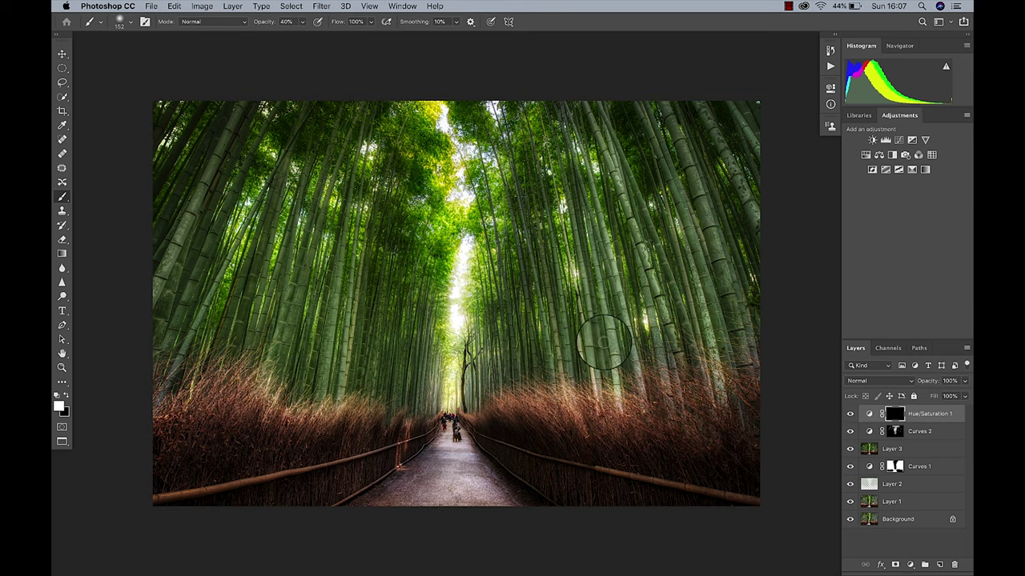
# Resize the brush to about 740 px and paint the saturation boost onto the right-side russet grasses.
pyautogui.moveTo(379, 329)
pyautogui.mouseDown()
pyautogui.moveTo(472, 320)
pyautogui.moveTo(392, 216)
pyautogui.mouseUp()
pyautogui.scroll(5, 268, 435)
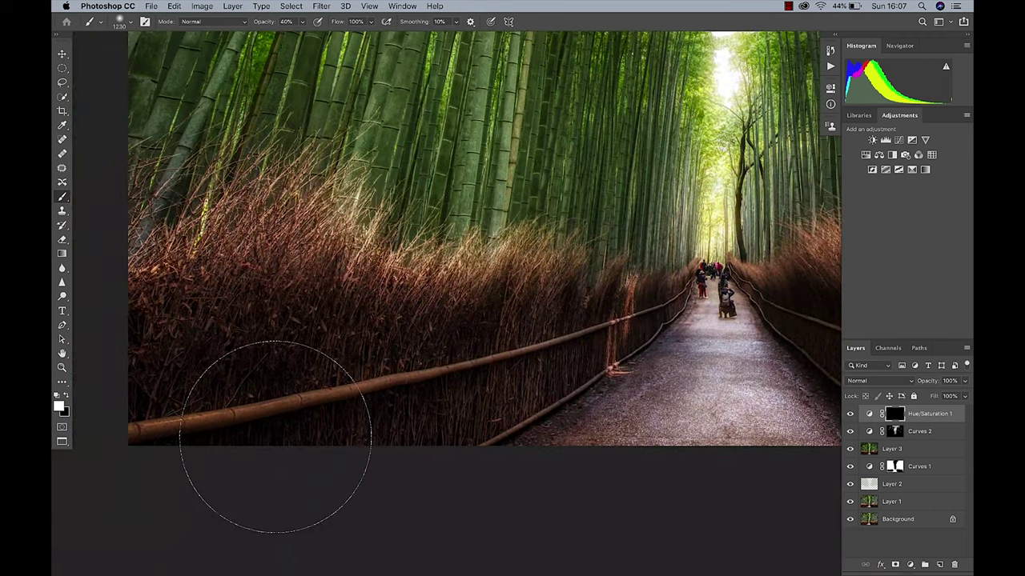
pyautogui.moveTo(331, 340)
pyautogui.mouseDown()
pyautogui.moveTo(350, 340)
pyautogui.moveTo(310, 340)
pyautogui.moveTo(309, 321)
pyautogui.mouseUp()
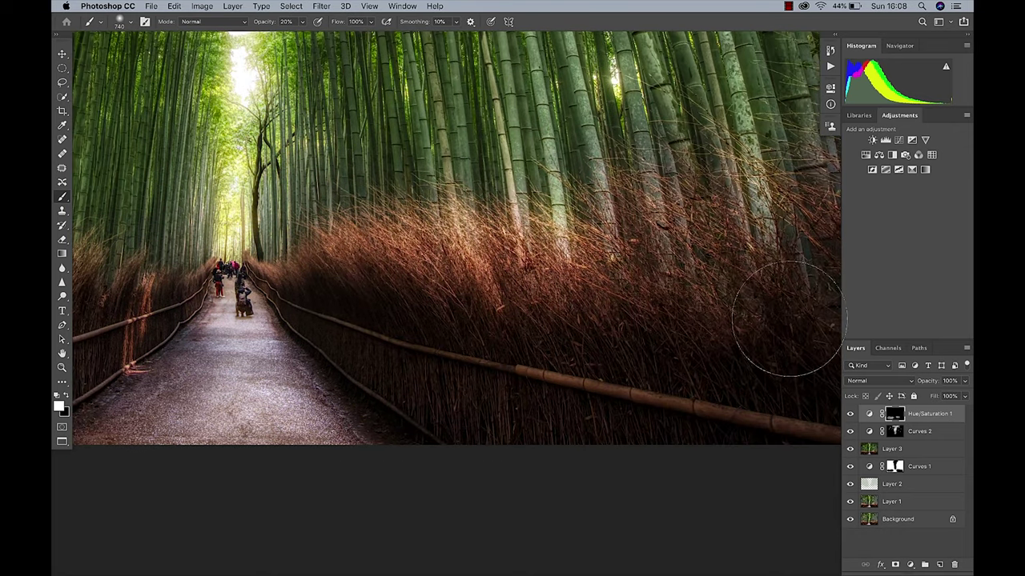
pyautogui.hscroll(1, 651, 332)
pyautogui.scroll(3, 652, 331)
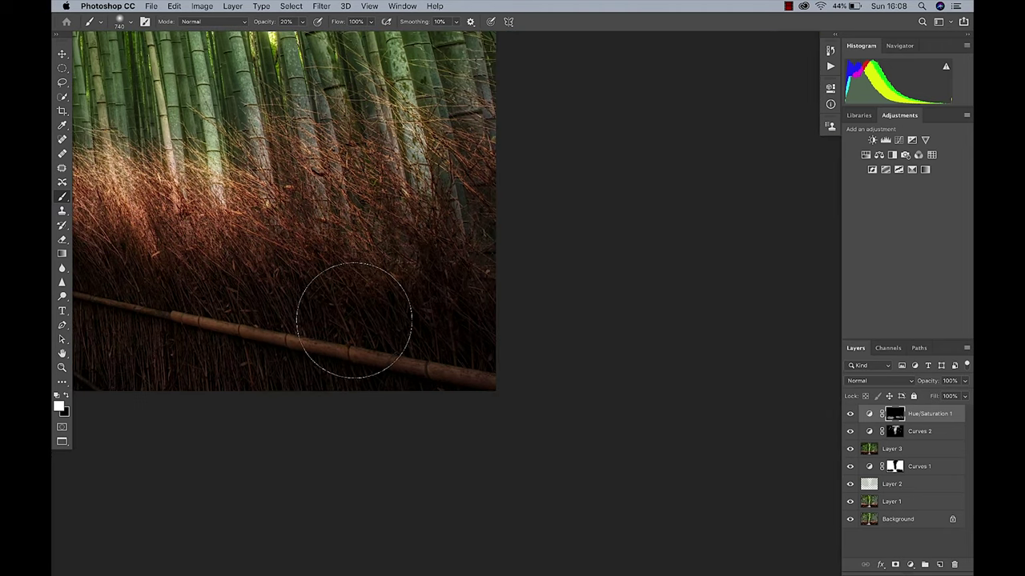
pyautogui.hscroll(-5, 355, 320)
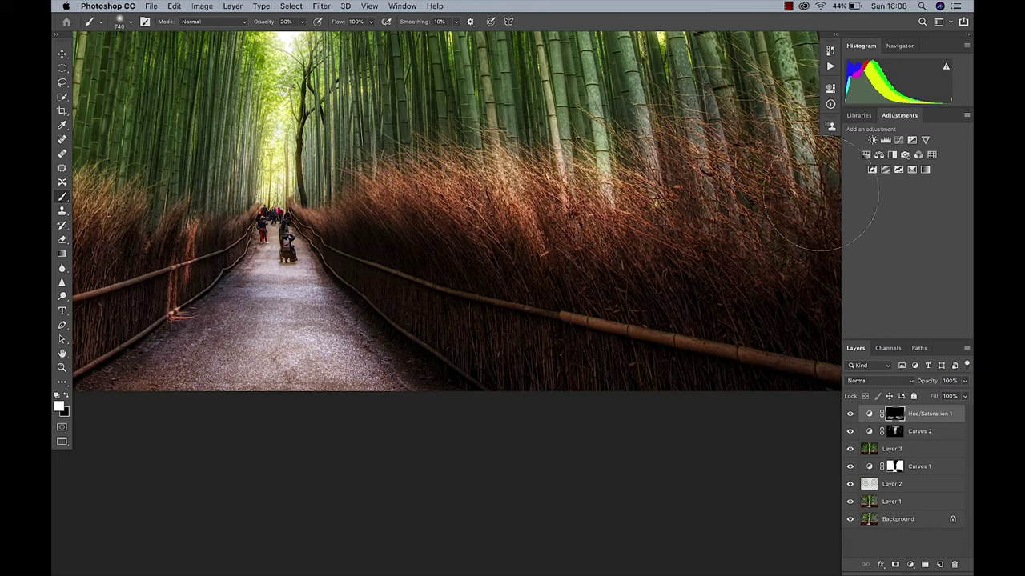
# Add a Curves adjustment with the midpoint pulled down to darken, and invert its mask to black.
pyautogui.click(885, 140)
pyautogui.moveTo(731, 211); pyautogui.dragTo(735, 233)
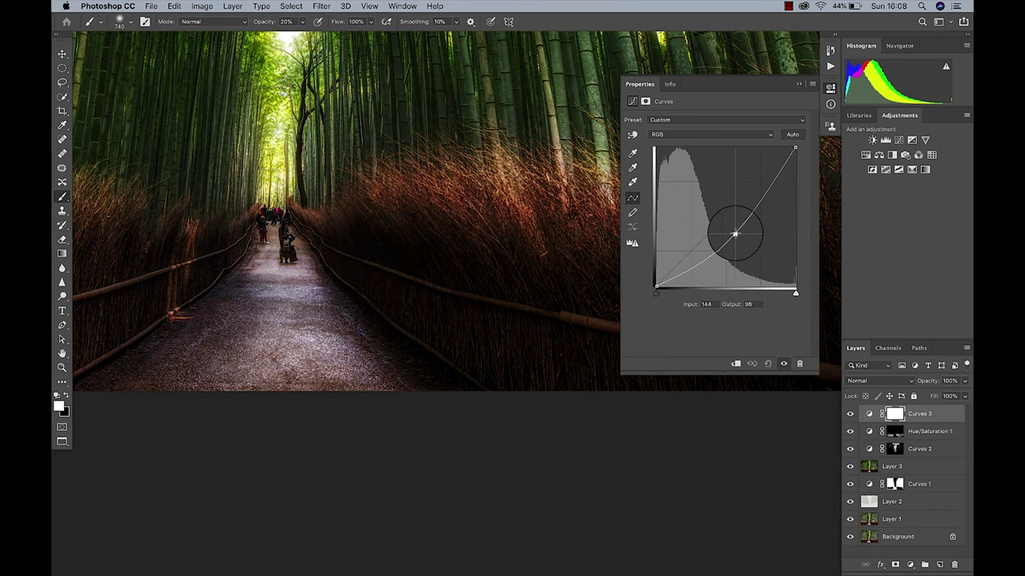
pyautogui.click(794, 77)
pyautogui.press('super+i')
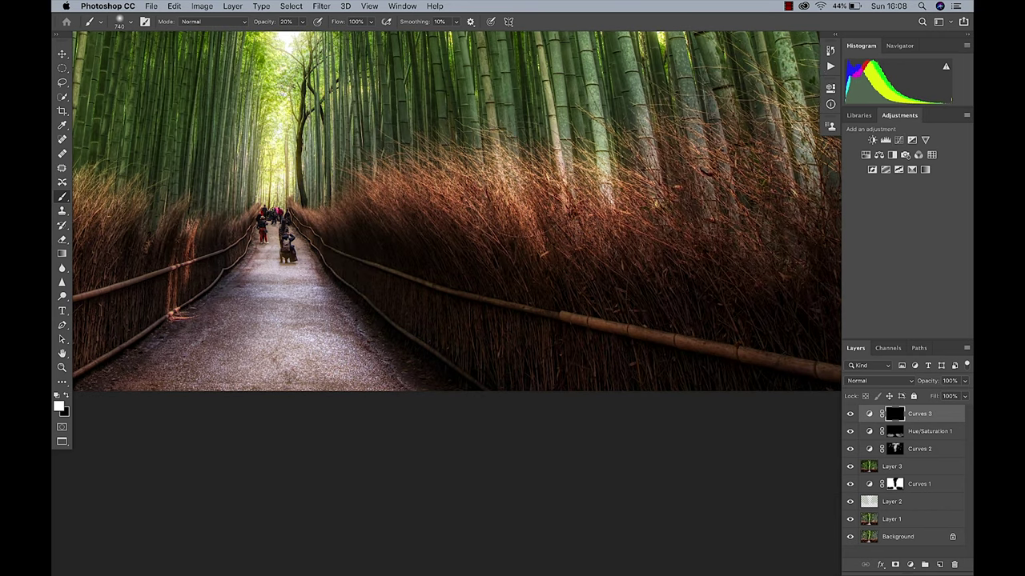
# Paint the darkening into the bracken beside the path, resizing the brush between 465 and 701 px.
pyautogui.moveTo(560, 220); pyautogui.dragTo(608, 224)
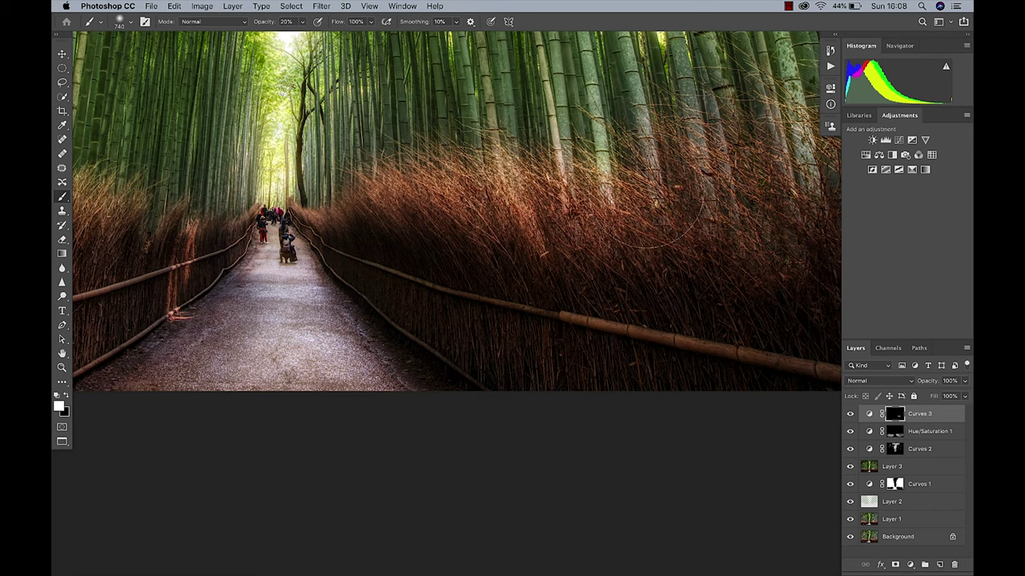
pyautogui.scroll(5, 485, 174)
pyautogui.moveTo(488, 248); pyautogui.dragTo(449, 248)
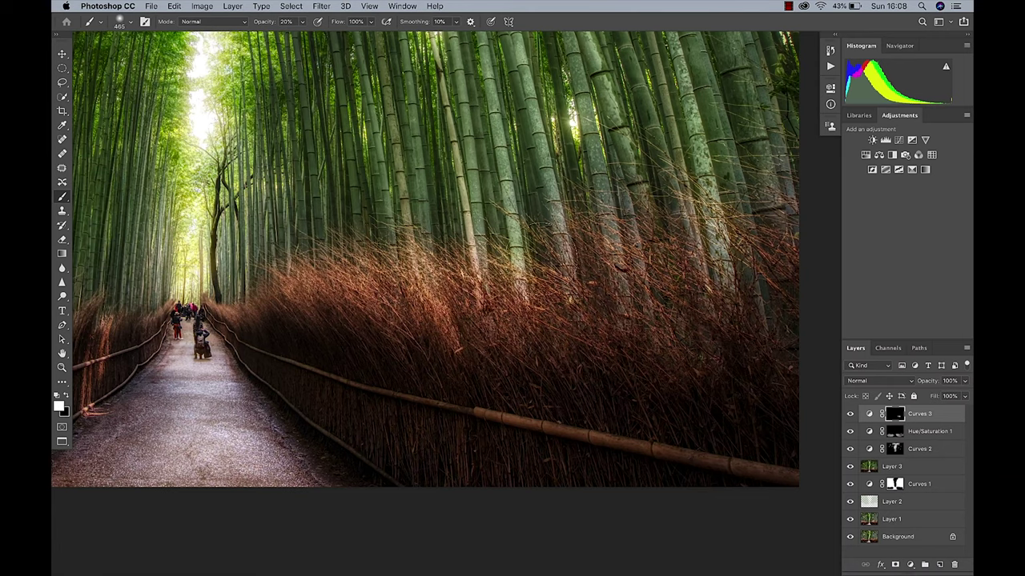
pyautogui.hotkey('ctrl', '0')
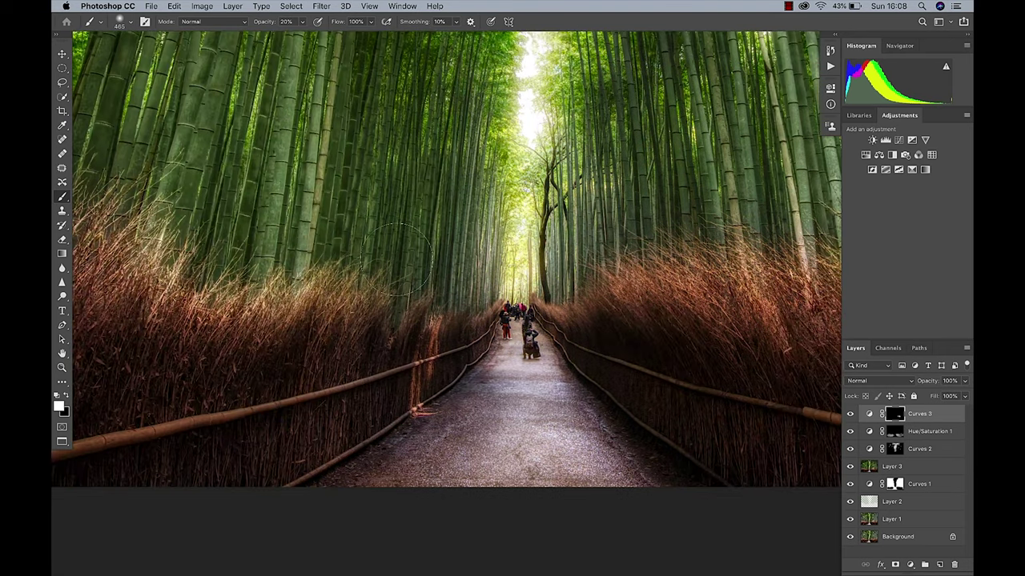
pyautogui.press('super+z')
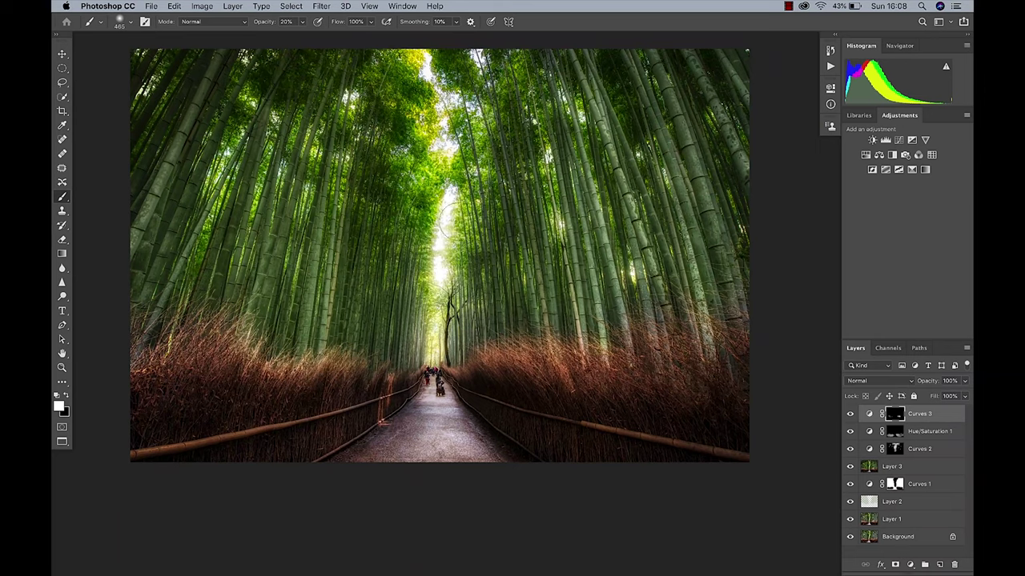
pyautogui.moveTo(894, 431)
pyautogui.mouseDown()
pyautogui.moveTo(894, 412)
pyautogui.moveTo(895, 432)
pyautogui.mouseUp()
pyautogui.moveTo(542, 389); pyautogui.dragTo(564, 389)
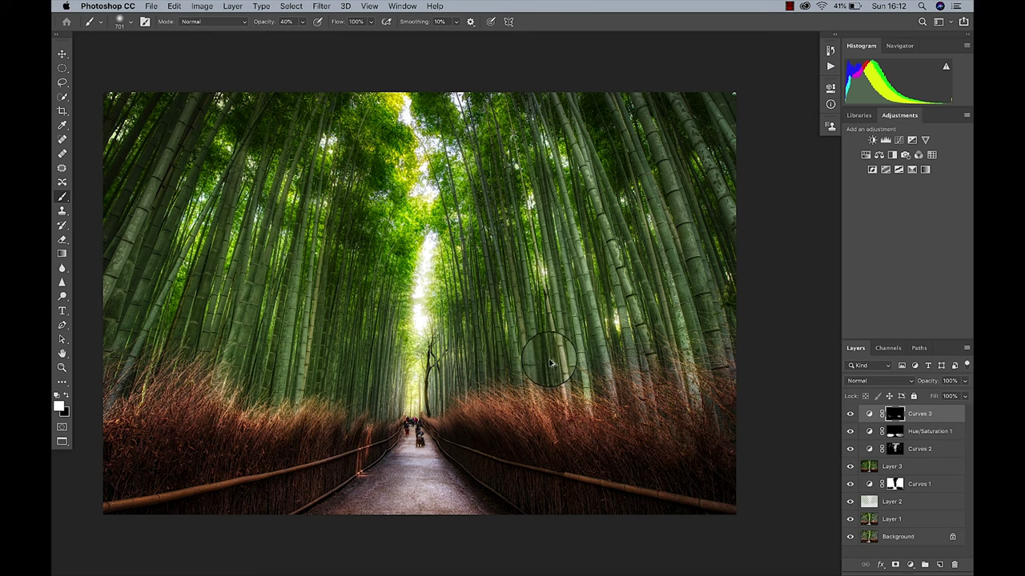
# Stamp visible edits into Layer 4 and apply Camera Raw with Clarity +23, Highlights +23 and Vibrance +39.
pyautogui.press('super+alt+shift+e')
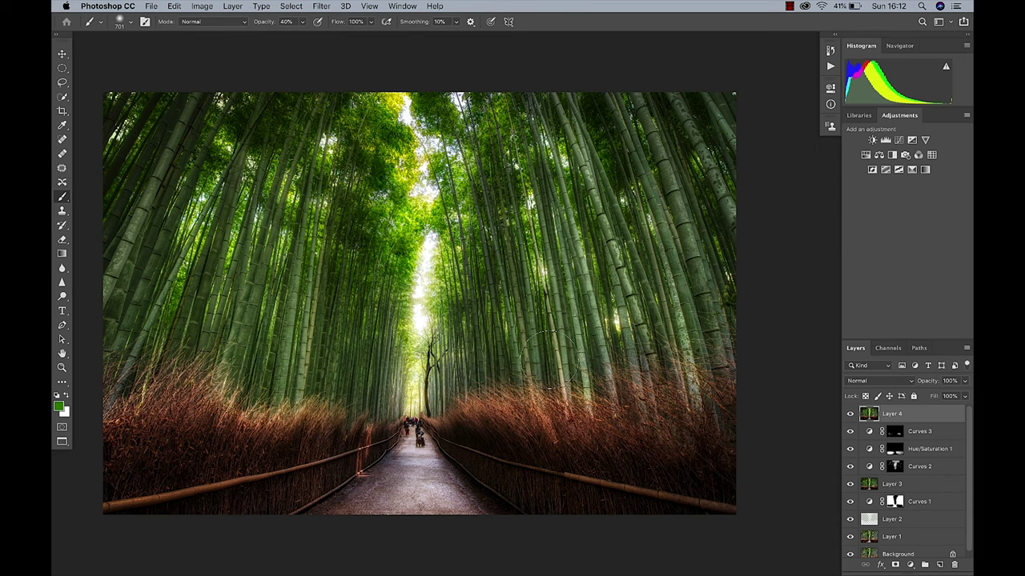
pyautogui.click(321, 6)
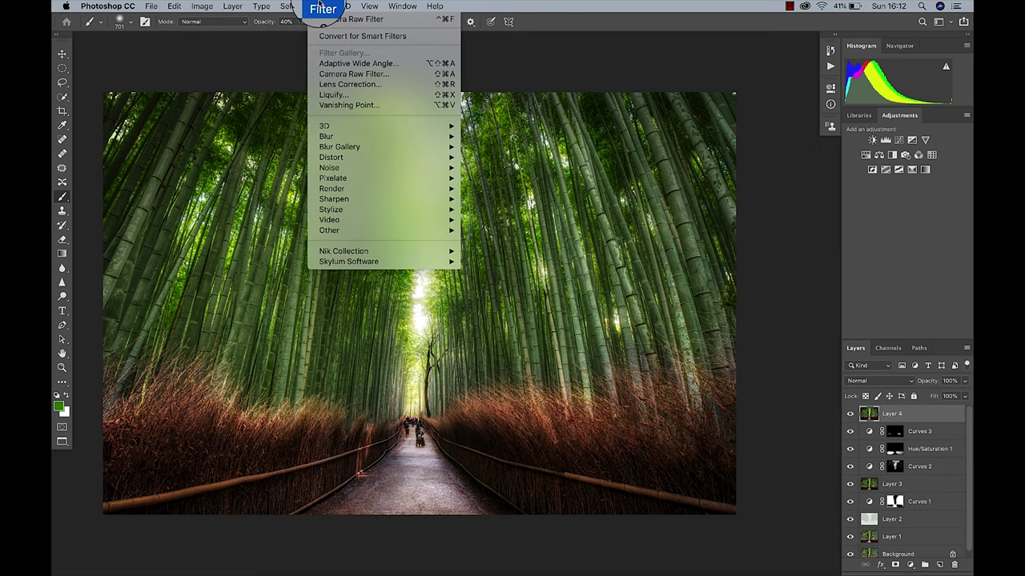
pyautogui.click(347, 74)
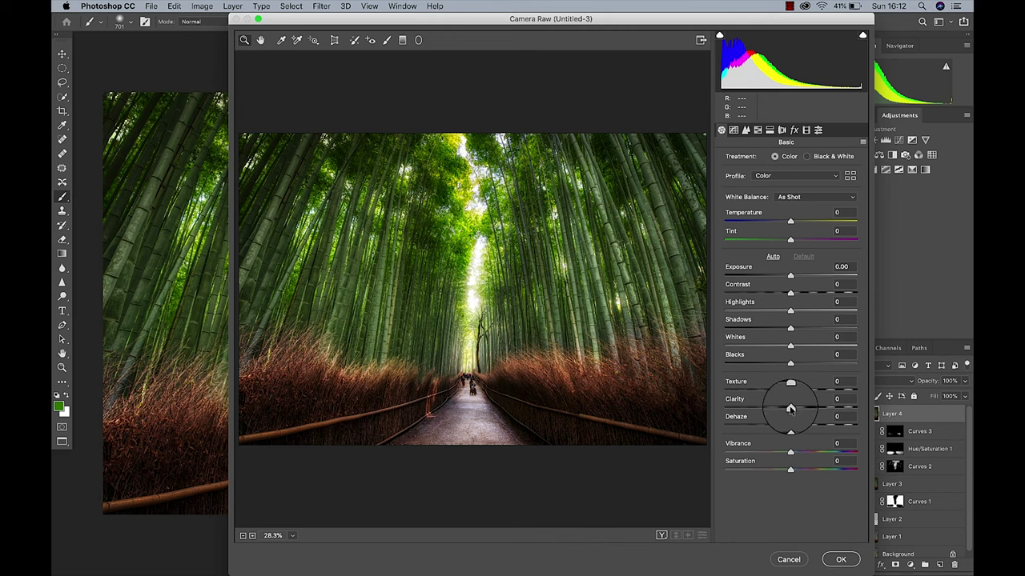
pyautogui.moveTo(790, 408)
pyautogui.mouseDown()
pyautogui.moveTo(874, 409)
pyautogui.moveTo(807, 408)
pyautogui.moveTo(892, 394)
pyautogui.moveTo(817, 417)
pyautogui.moveTo(790, 410)
pyautogui.moveTo(804, 409)
pyautogui.mouseUp()
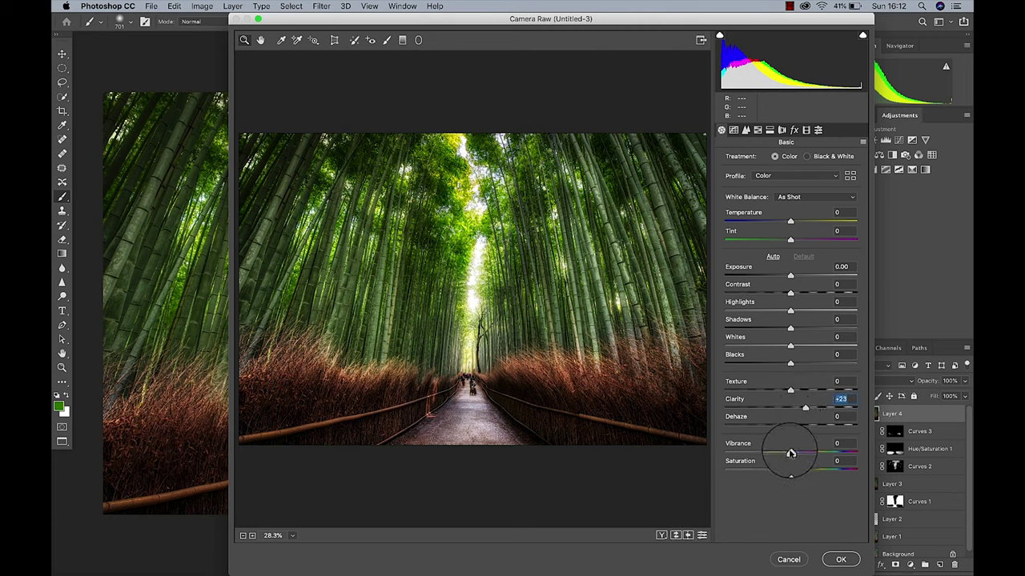
pyautogui.moveTo(790, 453); pyautogui.dragTo(817, 454)
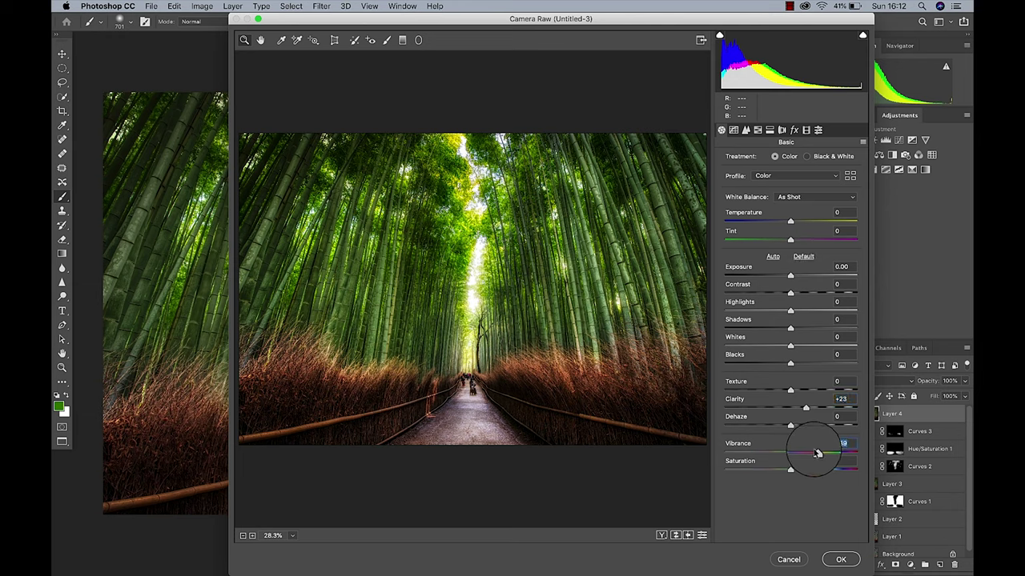
pyautogui.moveTo(790, 311)
pyautogui.mouseDown()
pyautogui.moveTo(849, 312)
pyautogui.moveTo(791, 312)
pyautogui.moveTo(806, 311)
pyautogui.mouseUp()
pyautogui.click(840, 560)
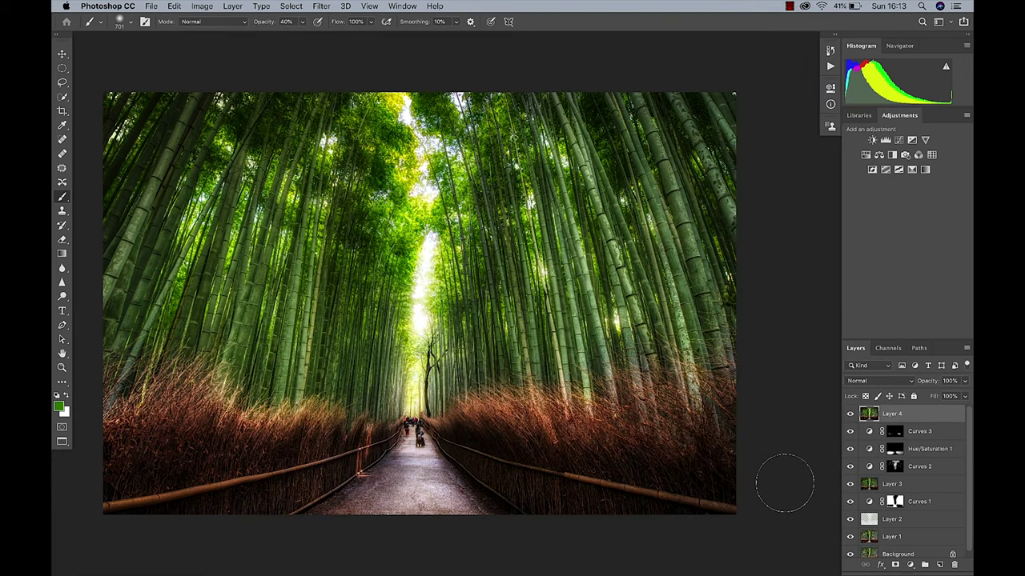
pyautogui.click(850, 414)
pyautogui.click(850, 414)
pyautogui.click(850, 414)
pyautogui.click(850, 414)
pyautogui.click(850, 413)
pyautogui.click(850, 414)
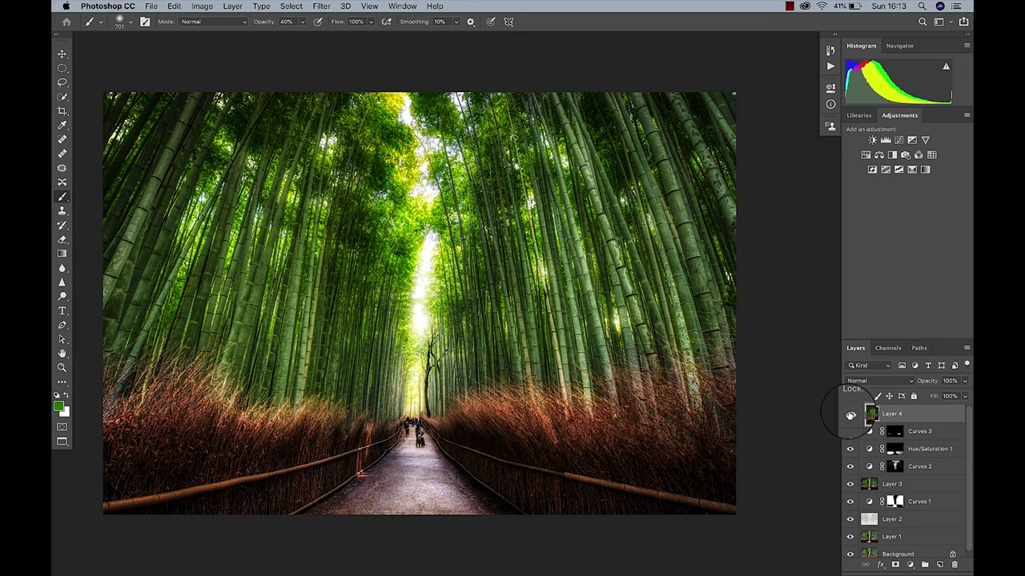
pyautogui.click(850, 414)
pyautogui.click(850, 414)
pyautogui.click(850, 414)
pyautogui.click(850, 414)
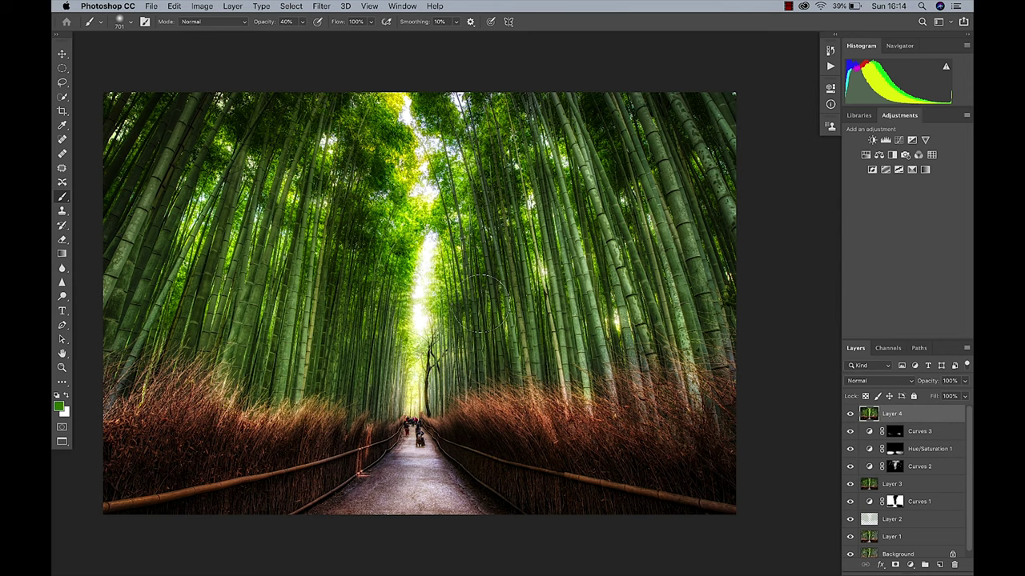
# Add Color Balance 1 with midtones Cyan–Red +10 and Yellow–Blue −28, then invert its mask to black.
pyautogui.click(879, 154)
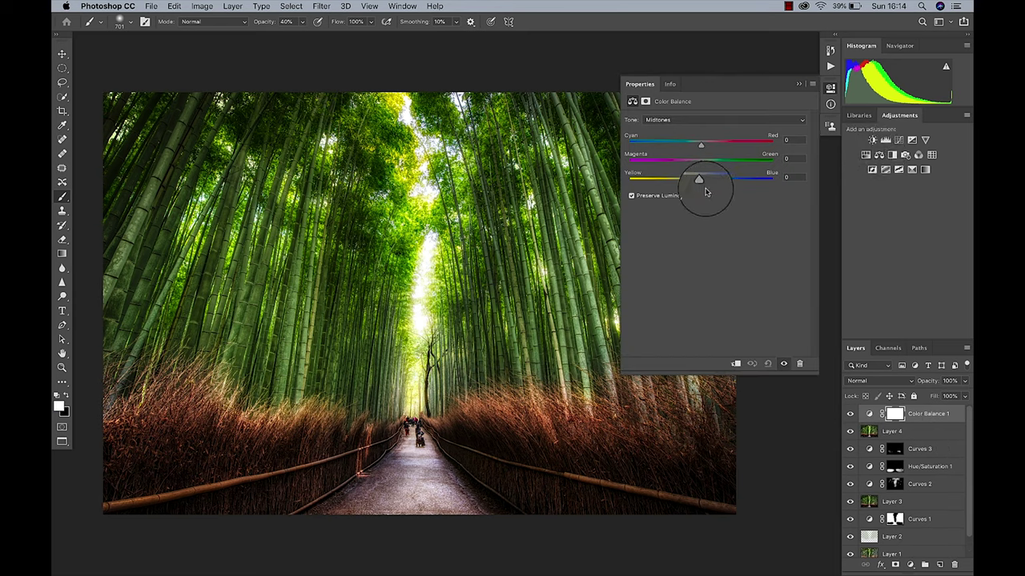
pyautogui.moveTo(700, 183); pyautogui.dragTo(680, 184)
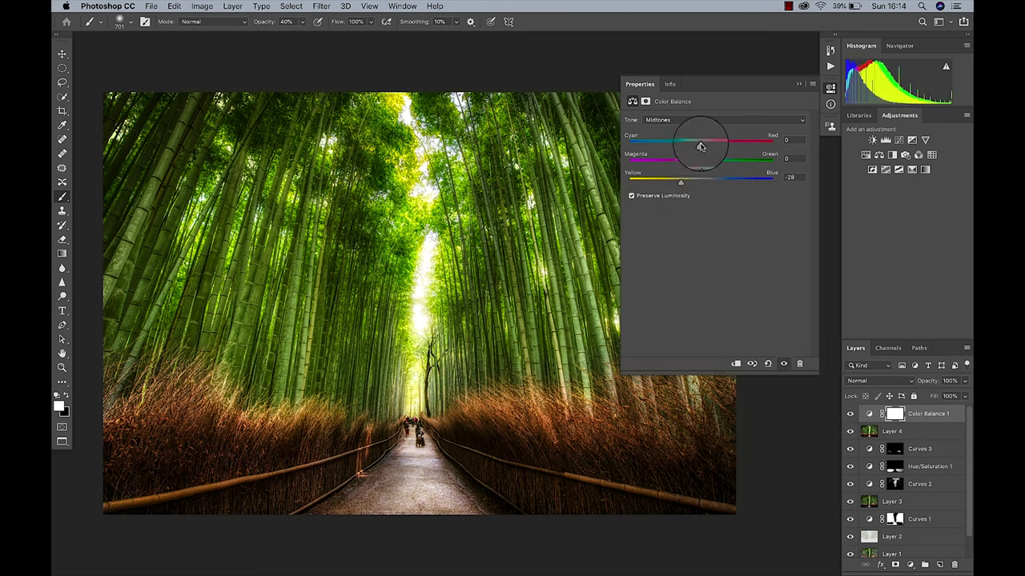
pyautogui.moveTo(700, 147); pyautogui.dragTo(707, 146)
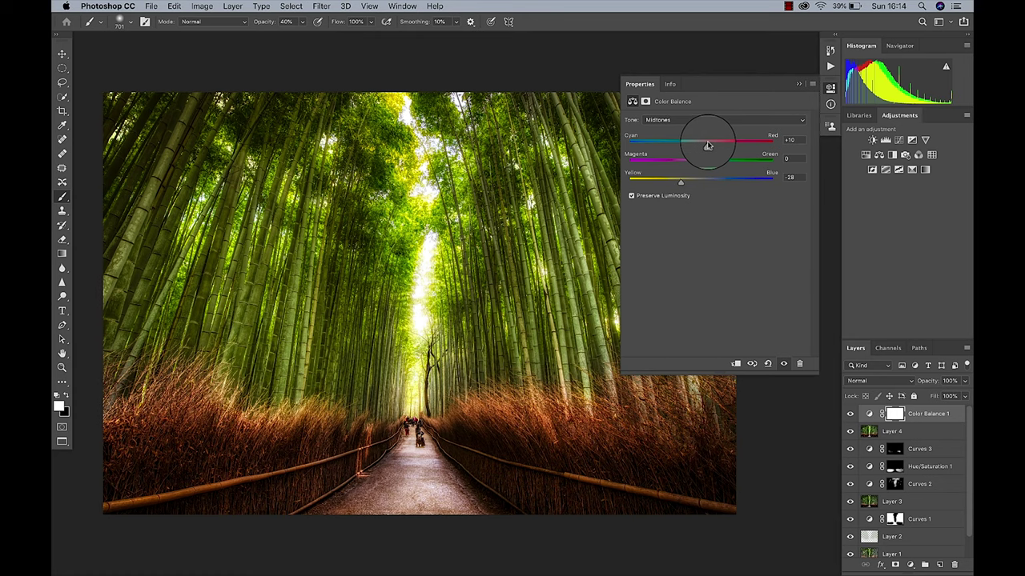
pyautogui.click(796, 84)
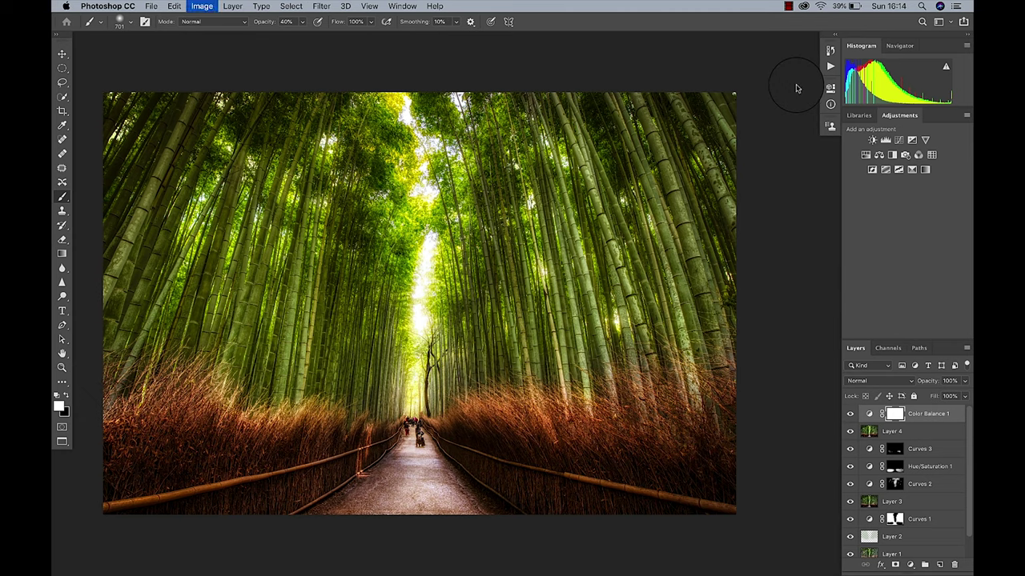
pyautogui.press('super+i')
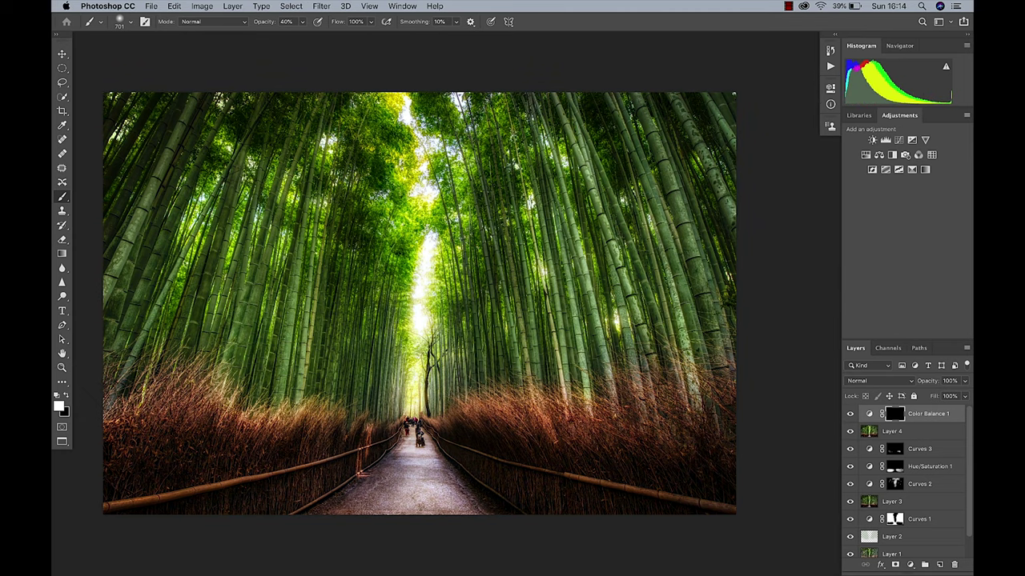
# Paint warm light into the upper bamboo with a 561 px brush on a horizontally mirrored view.
pyautogui.scroll(5, 588, 302)
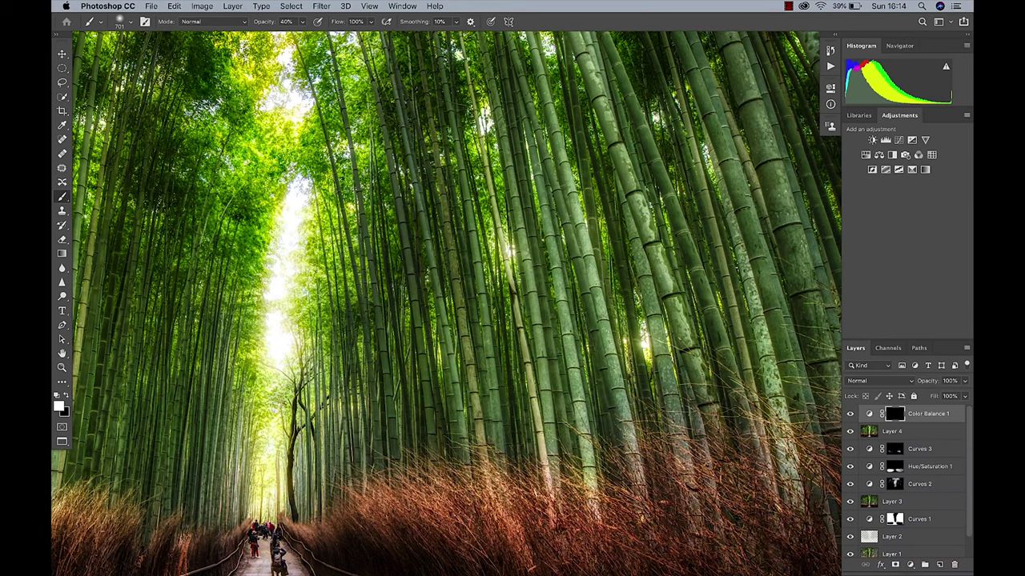
pyautogui.moveTo(651, 330); pyautogui.dragTo(617, 330)
pyautogui.scroll(2, 447, 303)
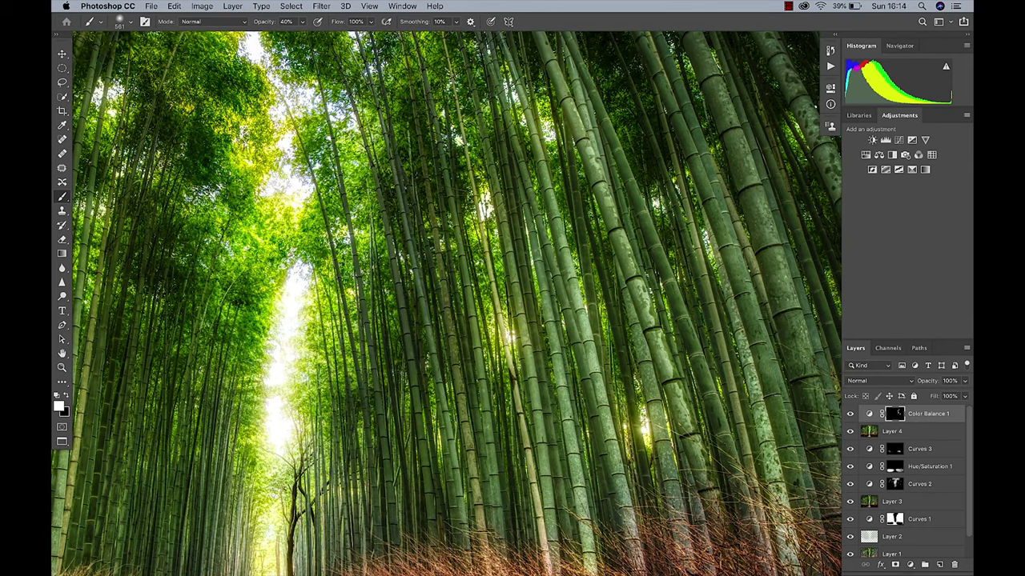
pyautogui.scroll(1, 672, 212)
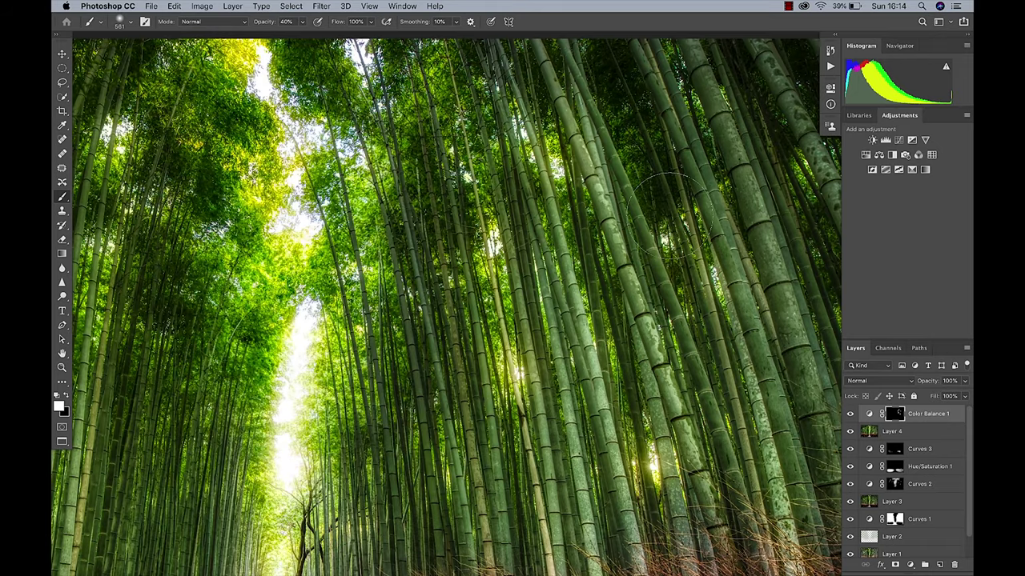
pyautogui.hotkey('ctrl', 'shift', 'h')
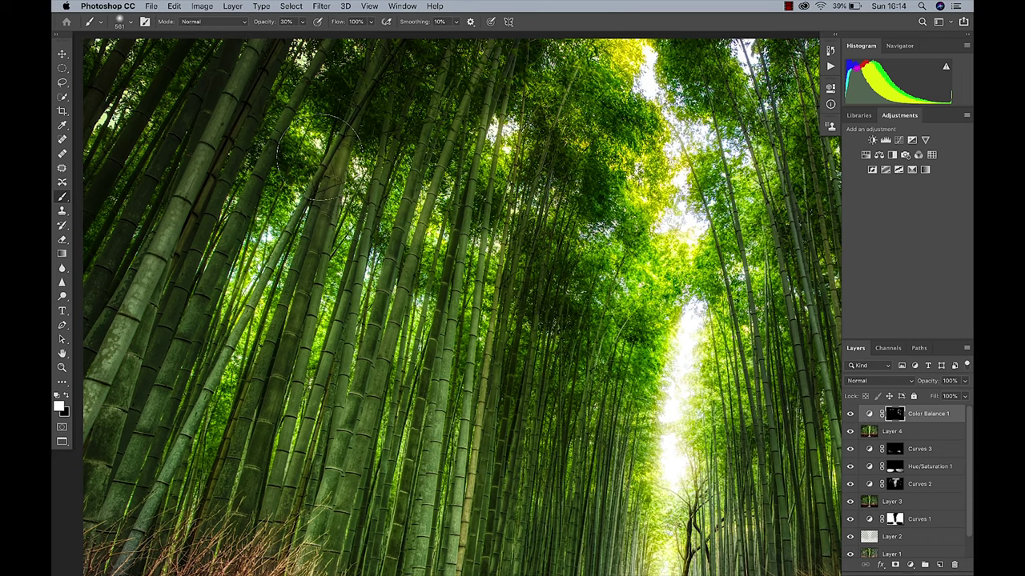
pyautogui.hotkey('ctrl', '0')
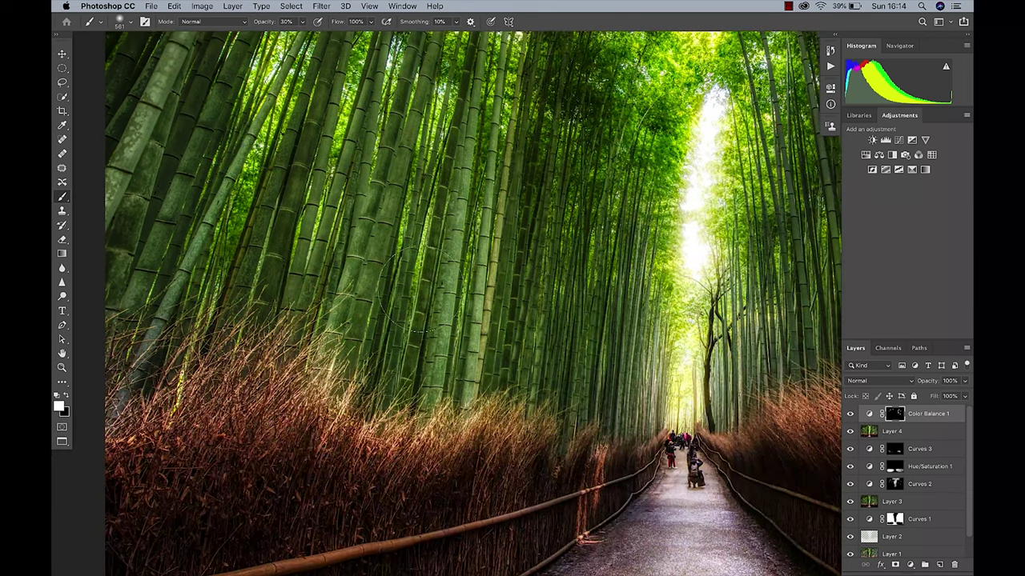
pyautogui.scroll(3, 222, 186)
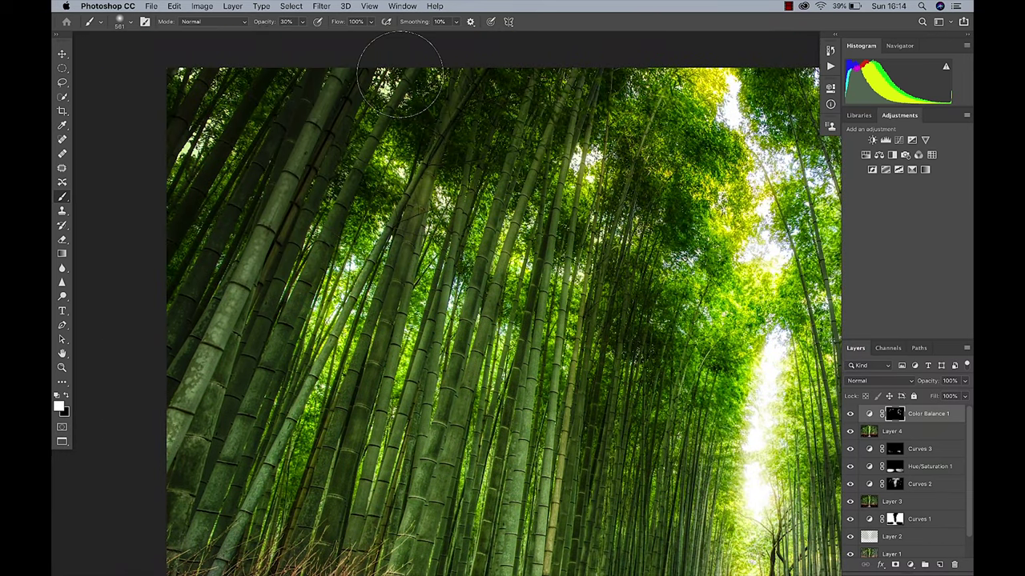
pyautogui.scroll(-4, 447, 320)
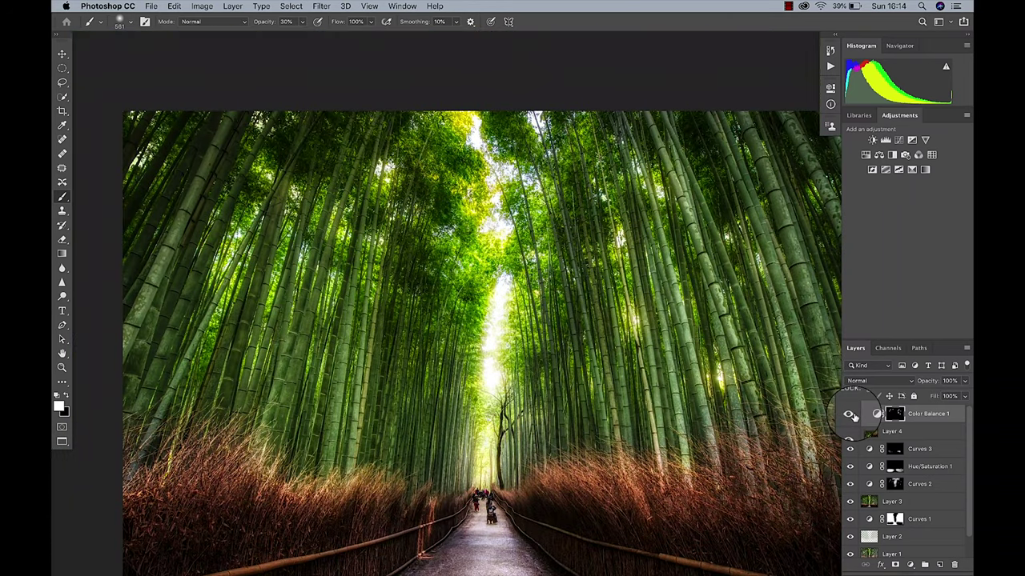
# Toggle the Color Balance 1 mask off and on to compare the photo with and without it.
pyautogui.keyDown('shift'); pyautogui.click(894, 414); pyautogui.keyUp('shift')
pyautogui.keyDown('shift'); pyautogui.click(895, 414); pyautogui.keyUp('shift')
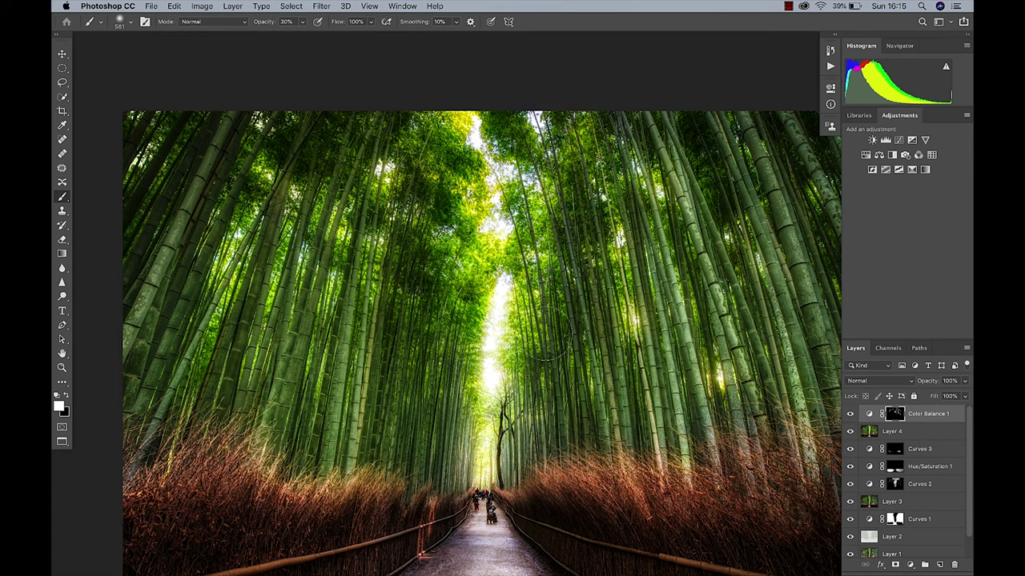
pyautogui.press('super+minus')
pyautogui.press('super+minus')
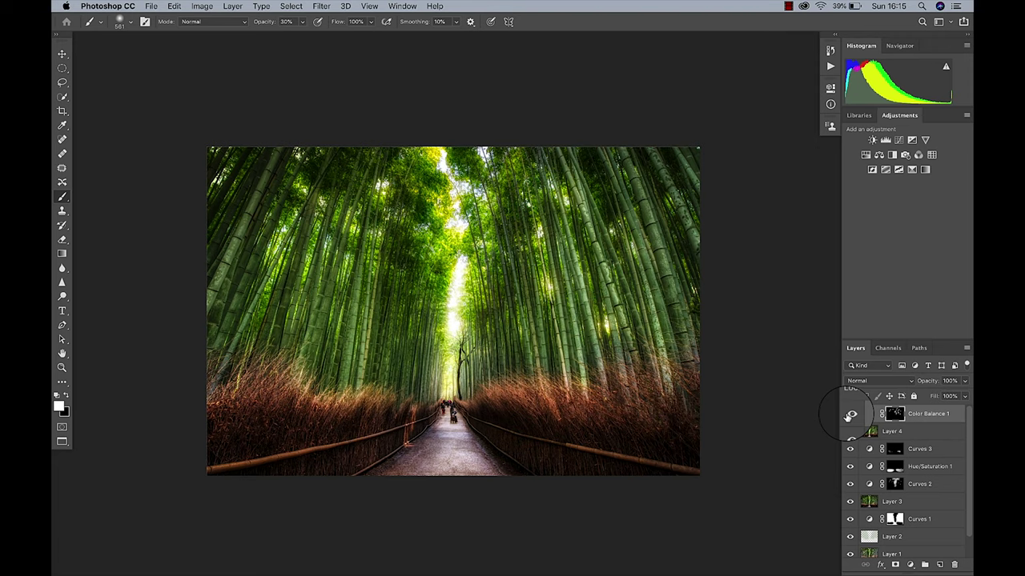
pyautogui.press('super+plus')
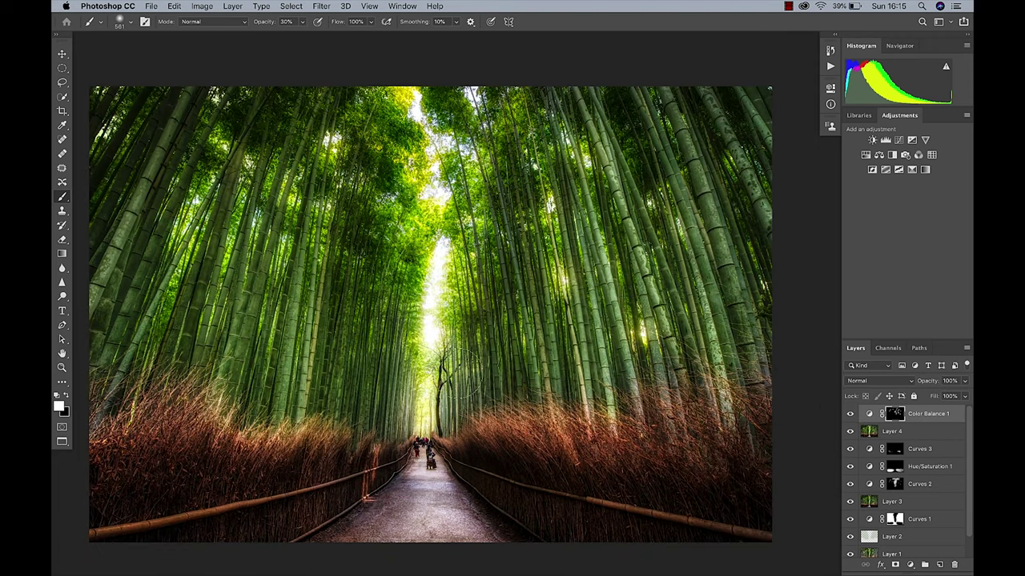
pyautogui.keyDown('shift'); pyautogui.click(895, 414); pyautogui.keyUp('shift')
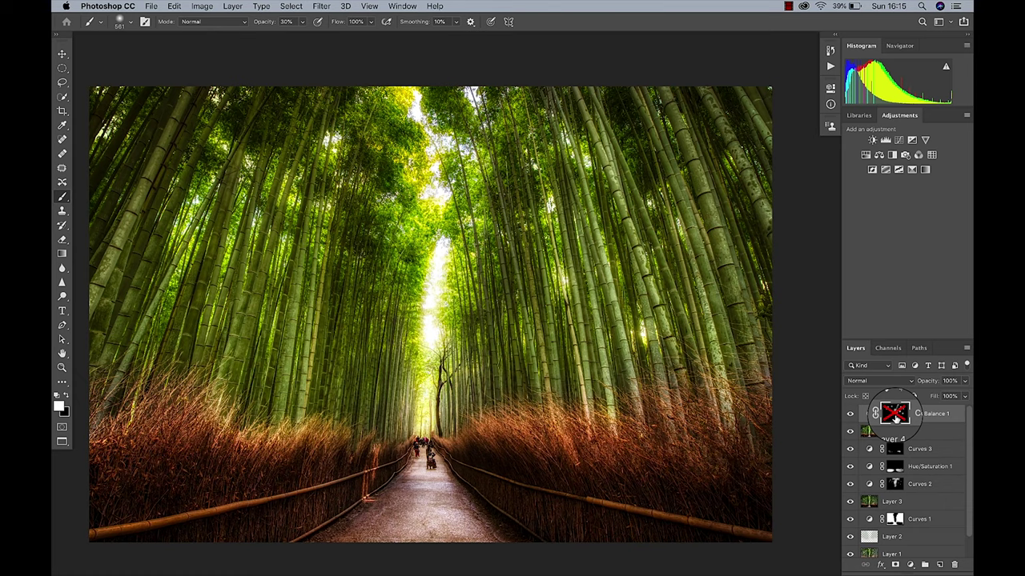
pyautogui.keyDown('shift'); pyautogui.click(895, 413); pyautogui.keyUp('shift')
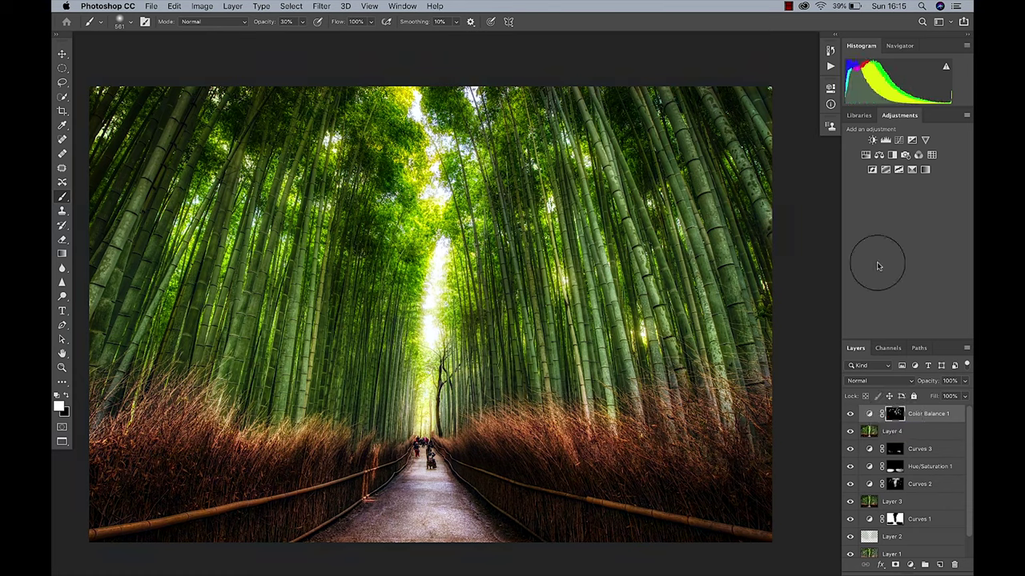
# Add a Hue/Saturation layer with Saturation +18 and invert its mask to black.
pyautogui.click(865, 155)
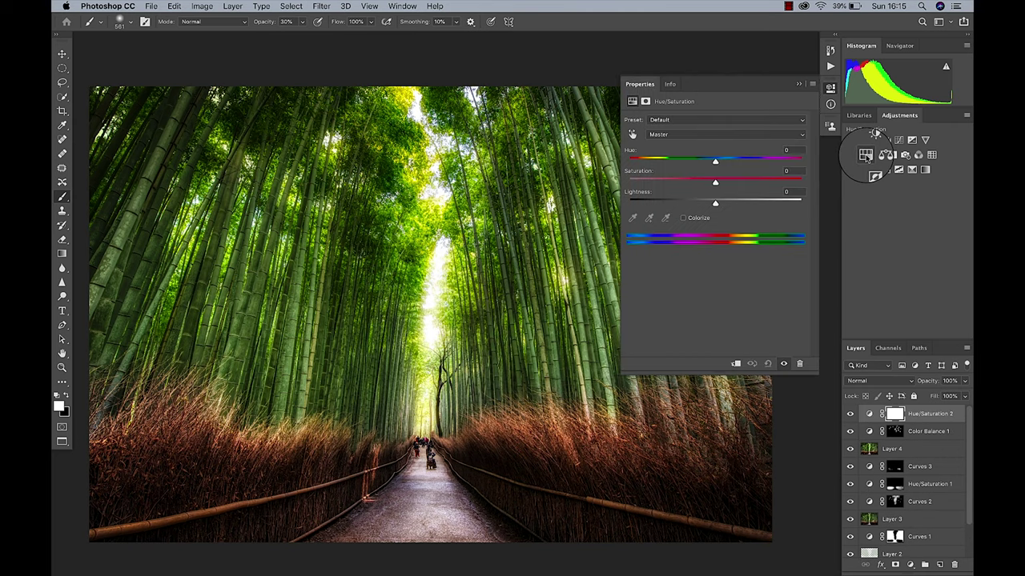
pyautogui.moveTo(715, 183)
pyautogui.mouseDown()
pyautogui.moveTo(760, 183)
pyautogui.moveTo(730, 185)
pyautogui.mouseUp()
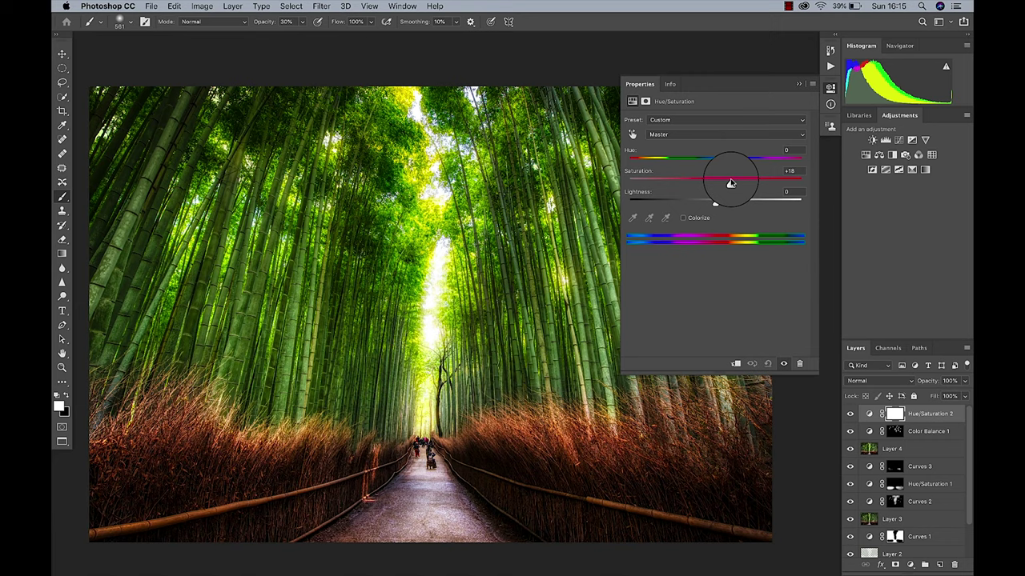
pyautogui.click(797, 83)
pyautogui.press('super+i')
# Paint the saturation boost over the bamboo stalks with a 114 px brush, then compare it on and off.
pyautogui.scroll(5, 624, 280)
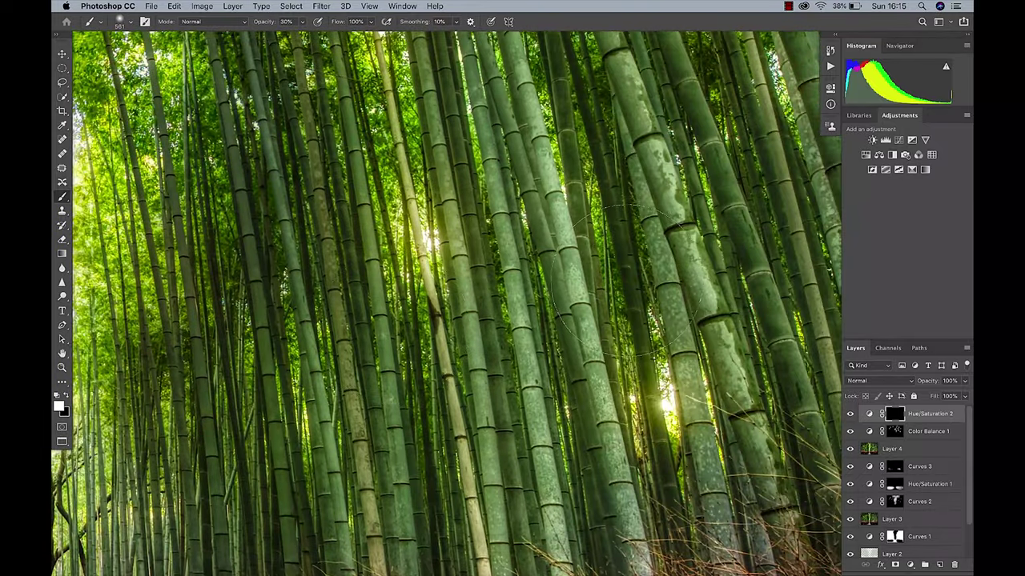
pyautogui.moveTo(625, 277); pyautogui.dragTo(492, 280)
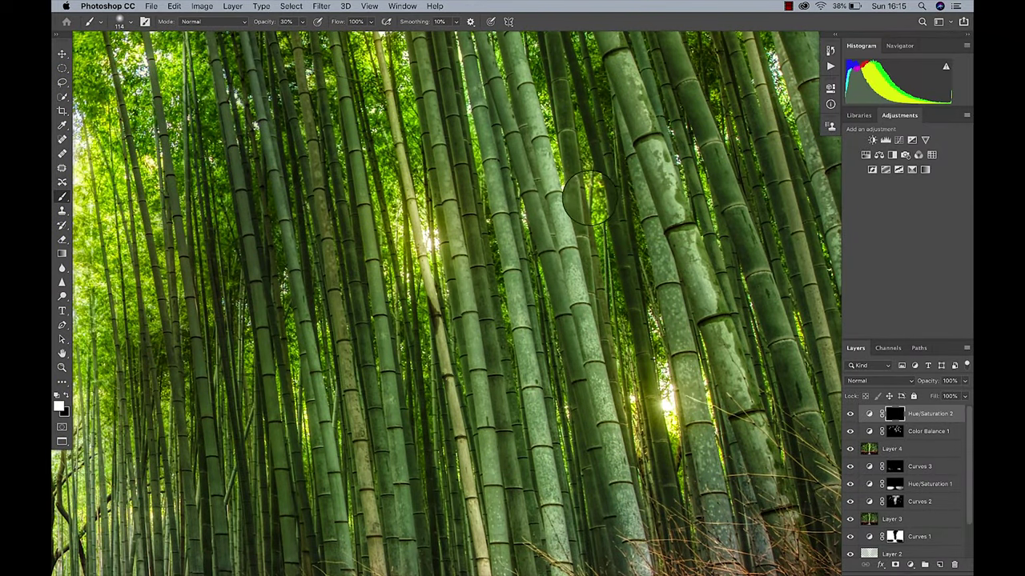
pyautogui.scroll(5, 635, 424)
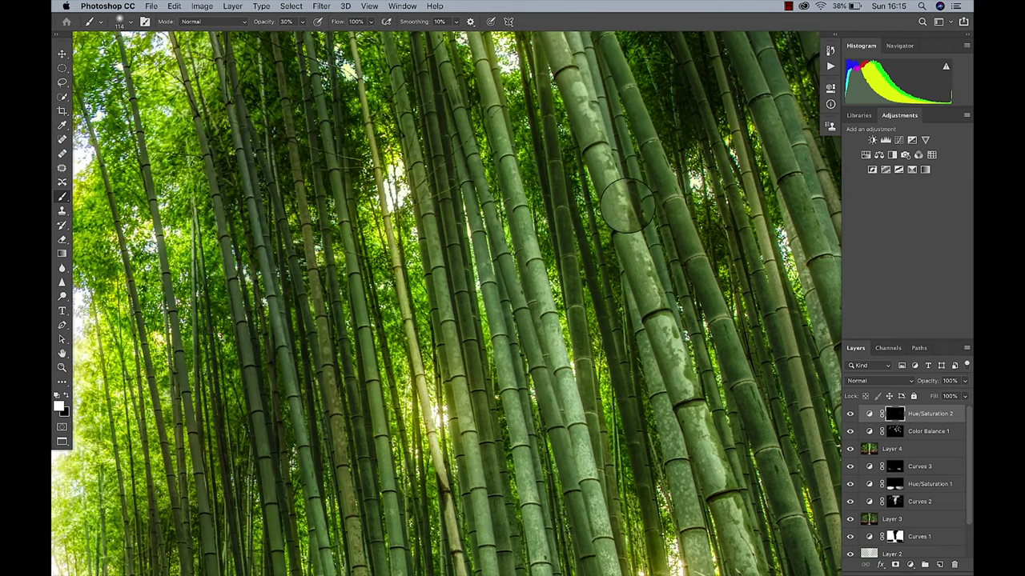
pyautogui.scroll(2, 568, 265)
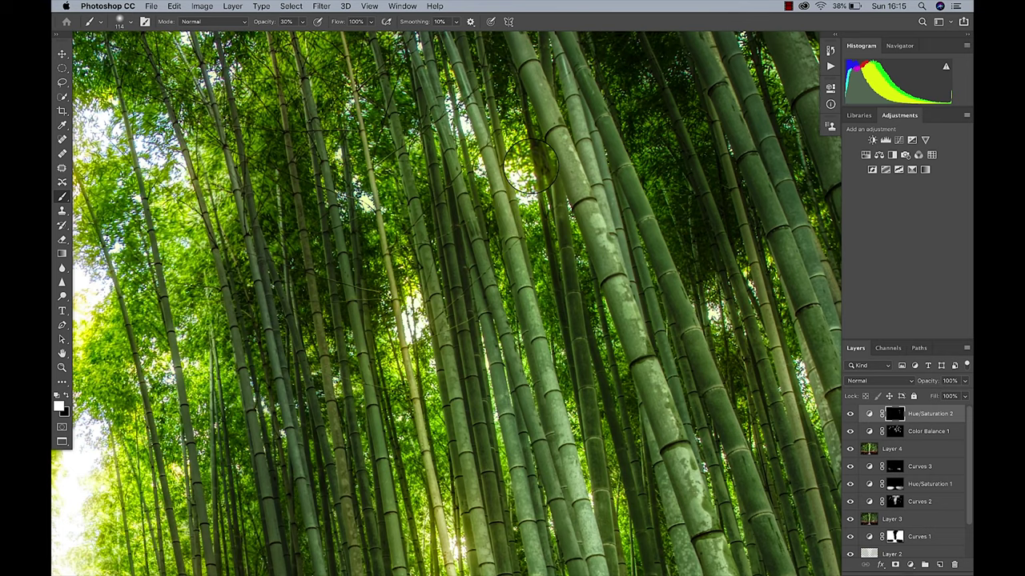
pyautogui.scroll(3, 530, 167)
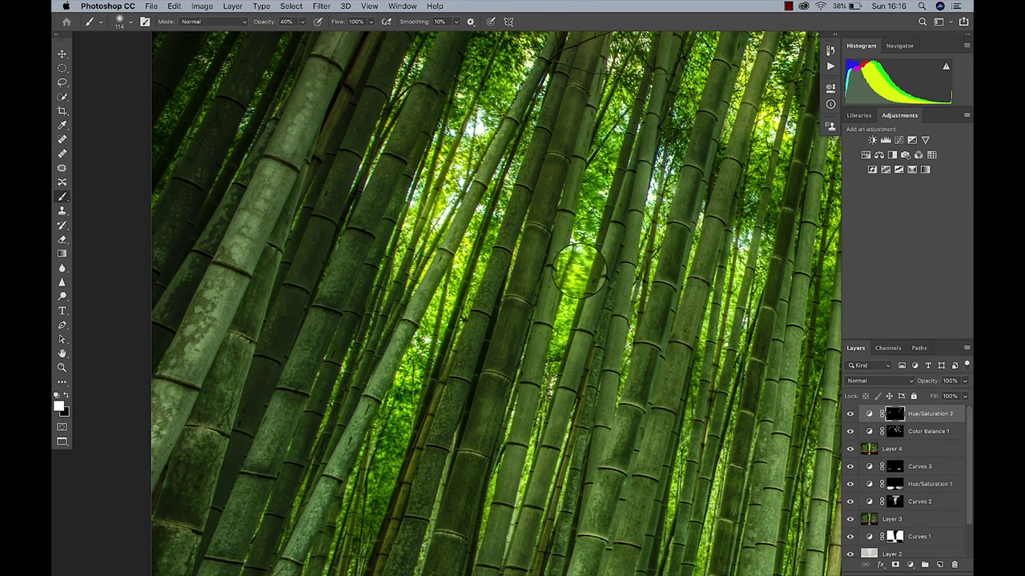
pyautogui.press('super+0')
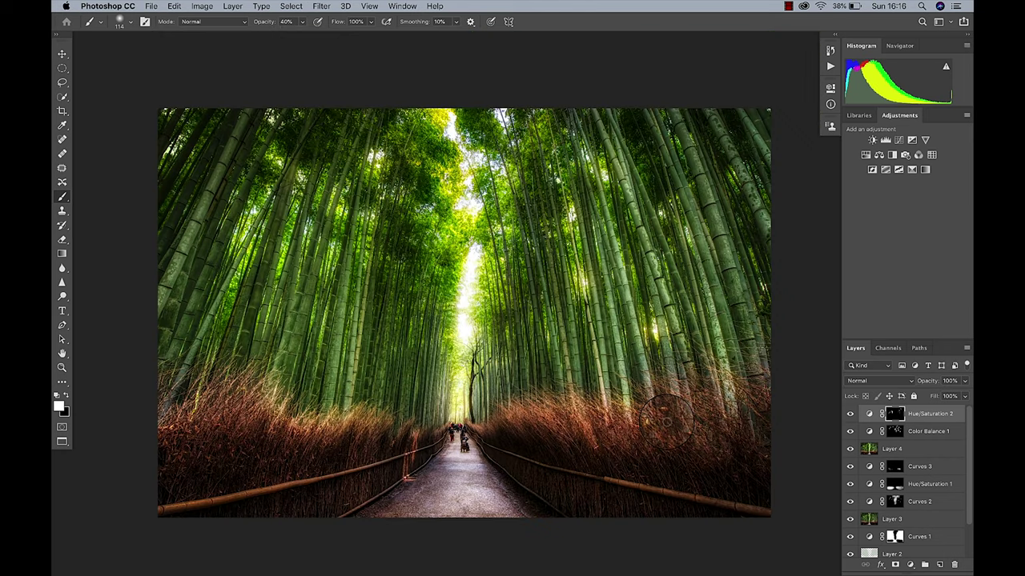
pyautogui.click(850, 414)
pyautogui.click(853, 415)
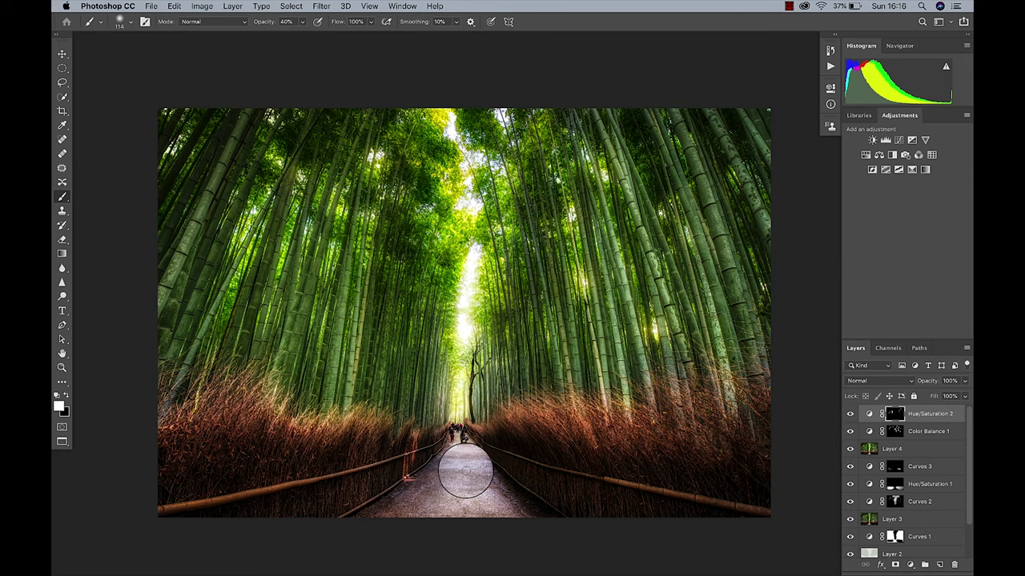
pyautogui.press('super+equal')
pyautogui.scroll(-5, 465, 470)
# Add Hue/Saturation 3 with Saturation -42 and invert its mask to black.
pyautogui.scroll(5, 465, 471)
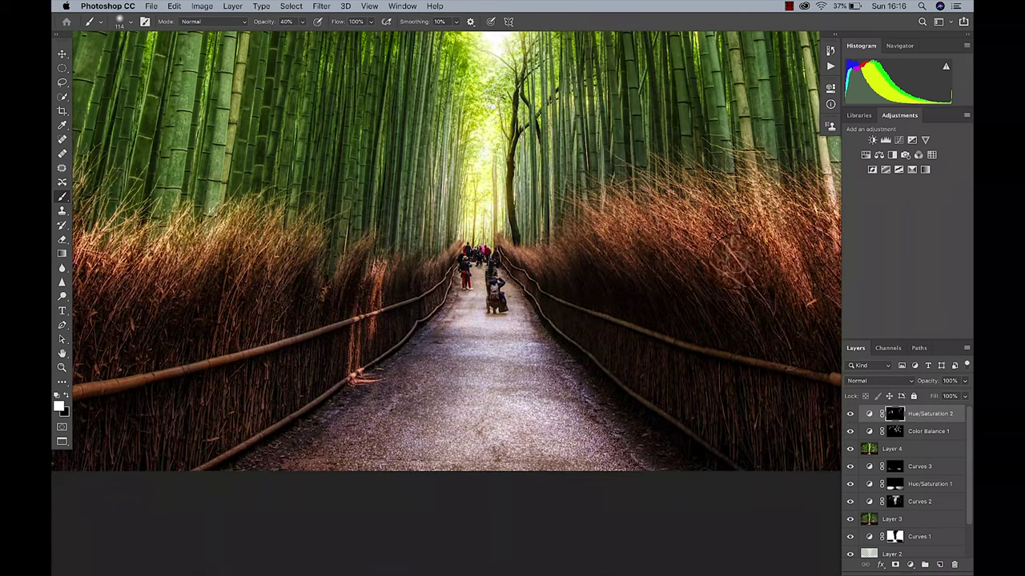
pyautogui.click(884, 154)
pyautogui.moveTo(715, 181); pyautogui.dragTo(678, 183)
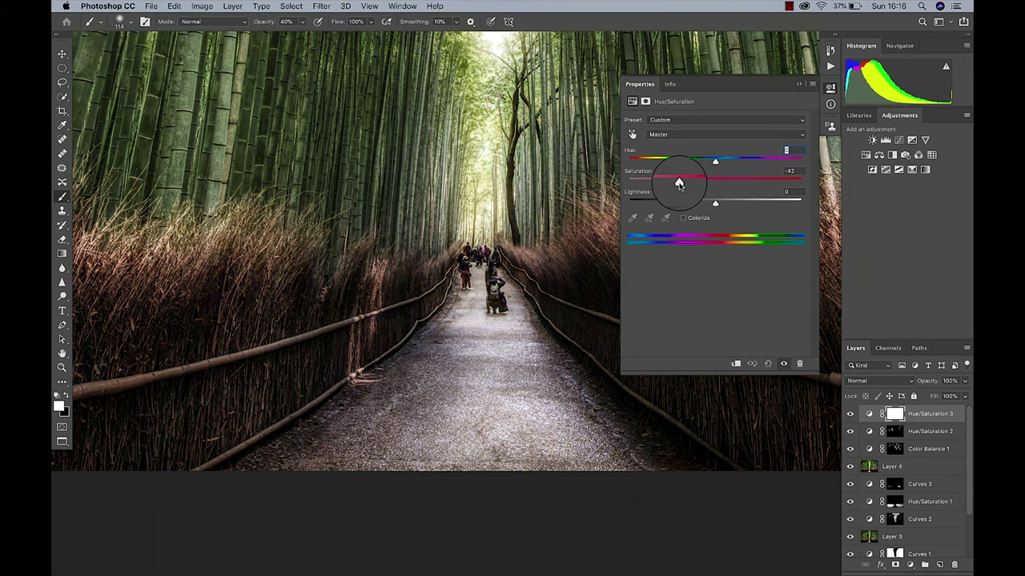
pyautogui.click(798, 83)
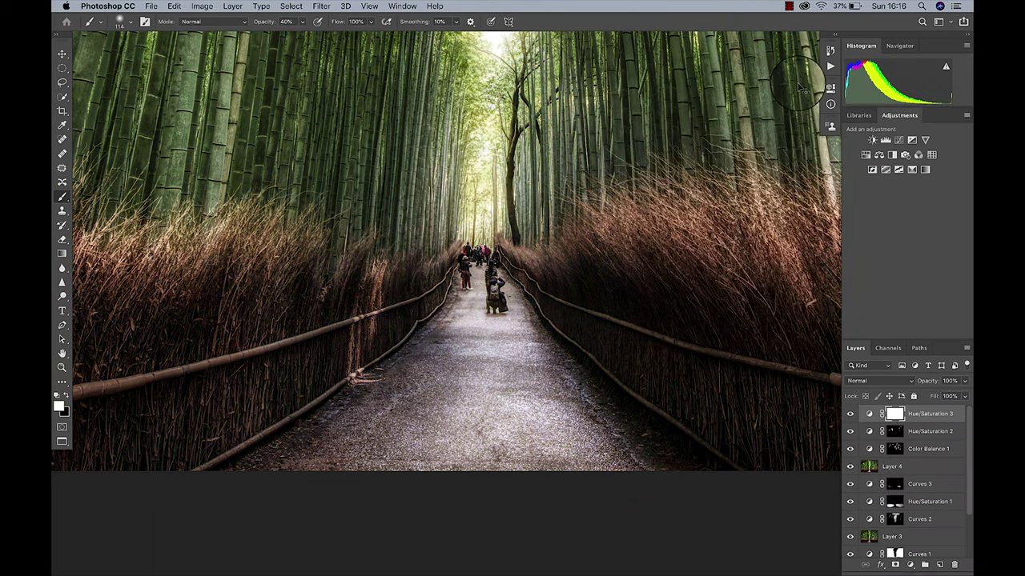
pyautogui.press('super+i')
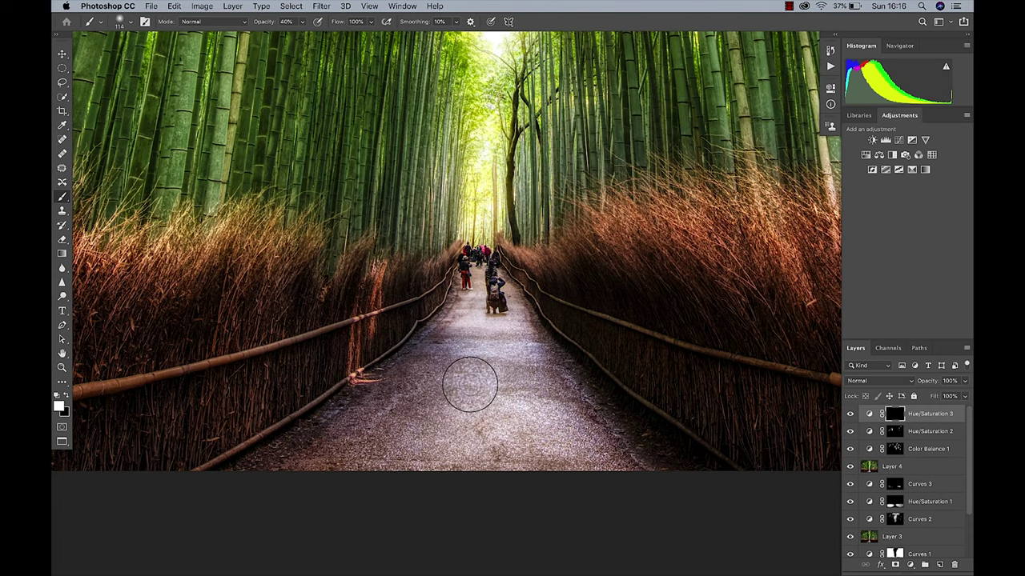
# Paint the desaturation onto the walking path, using a 547 px brush then a smaller one around the people.
pyautogui.moveTo(464, 385); pyautogui.dragTo(544, 384)
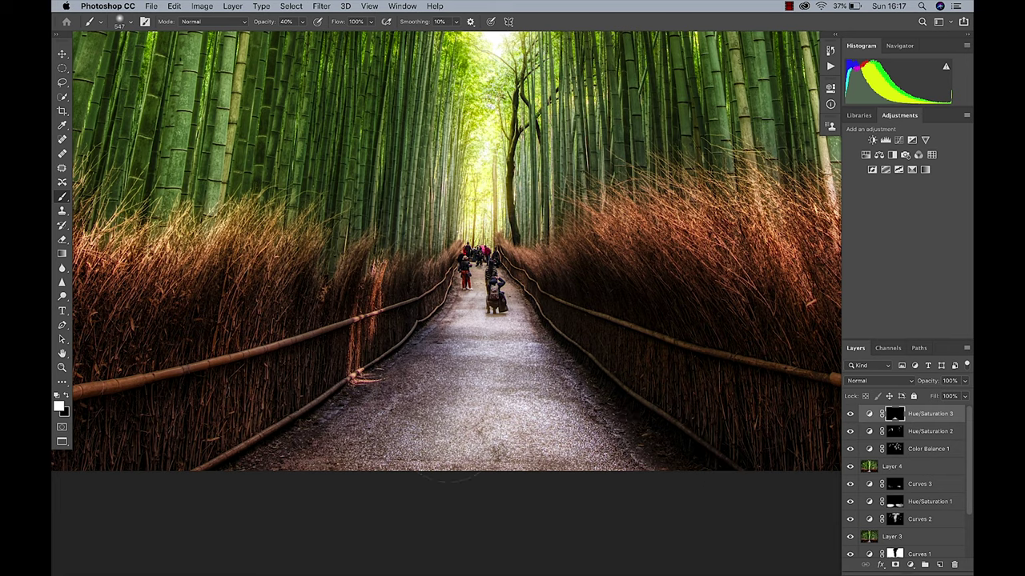
pyautogui.scroll(5, 398, 347)
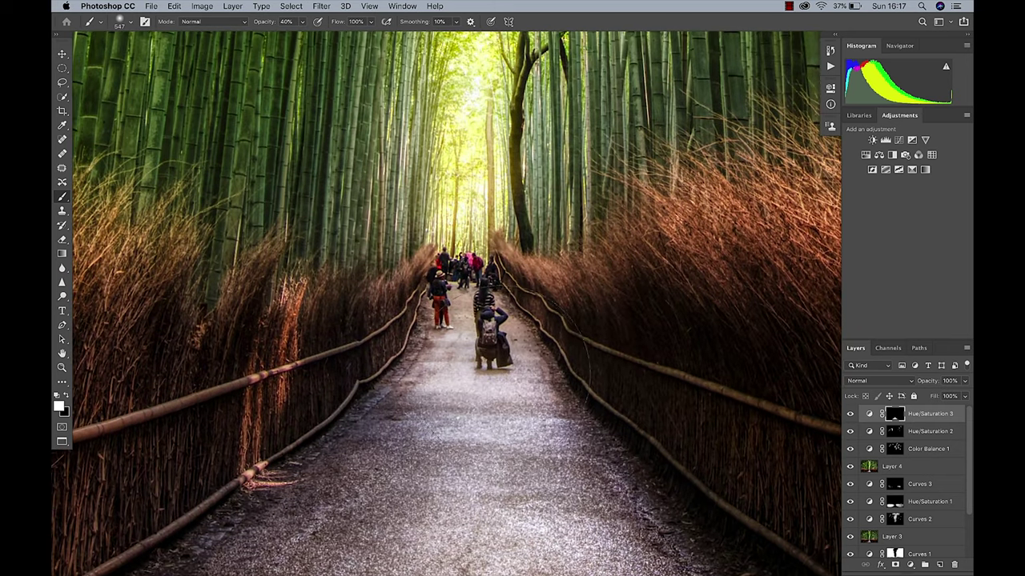
pyautogui.moveTo(501, 374); pyautogui.dragTo(352, 383)
pyautogui.scroll(-5, 796, 470)
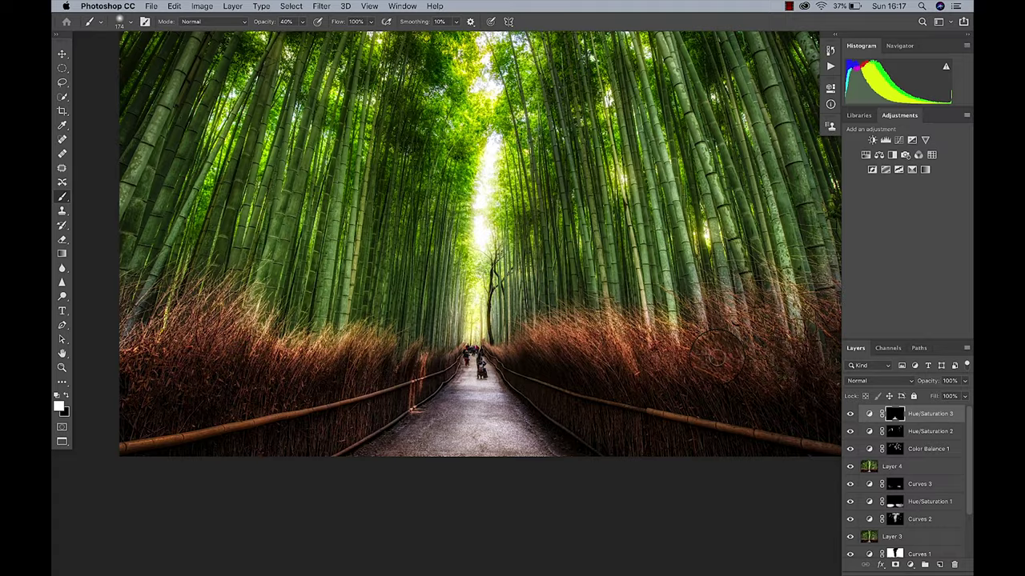
pyautogui.scroll(-2, 714, 356)
# Zoom into the top-right corner and add a new empty Layer 5 at the top of the stack.
pyautogui.scroll(2, 714, 356)
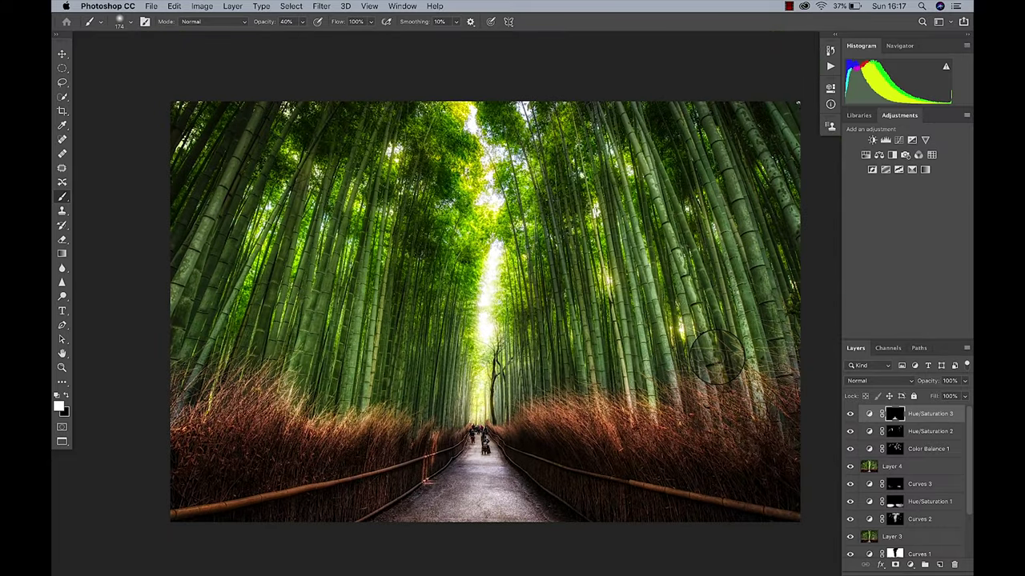
pyautogui.scroll(5, 715, 356)
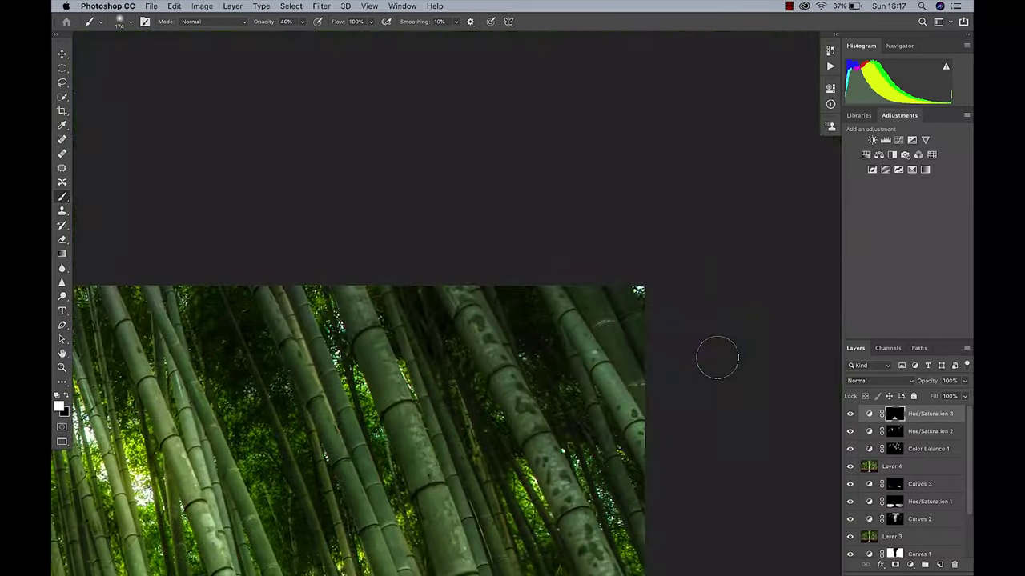
pyautogui.scroll(4, 641, 302)
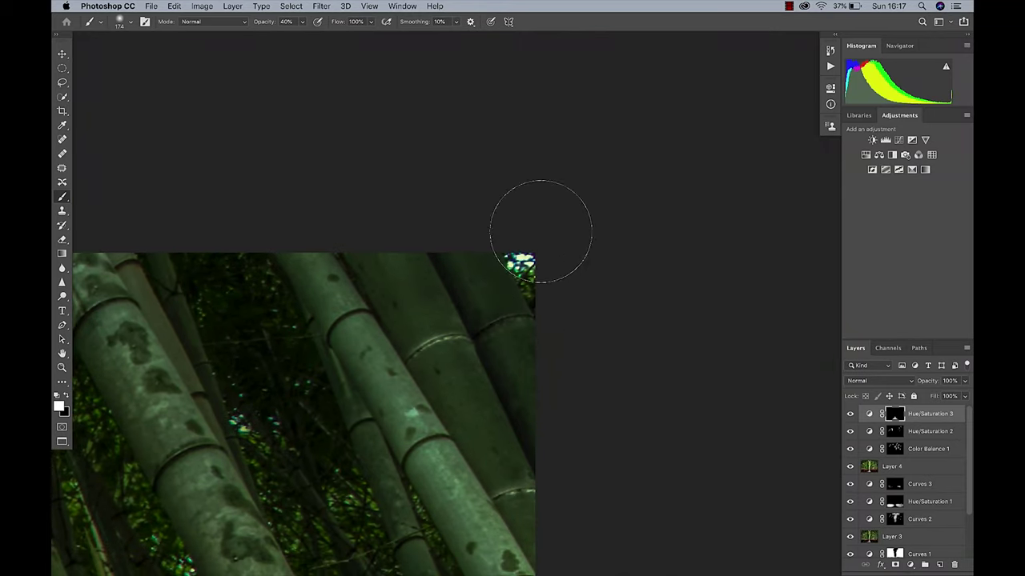
pyautogui.scroll(-2, 521, 279)
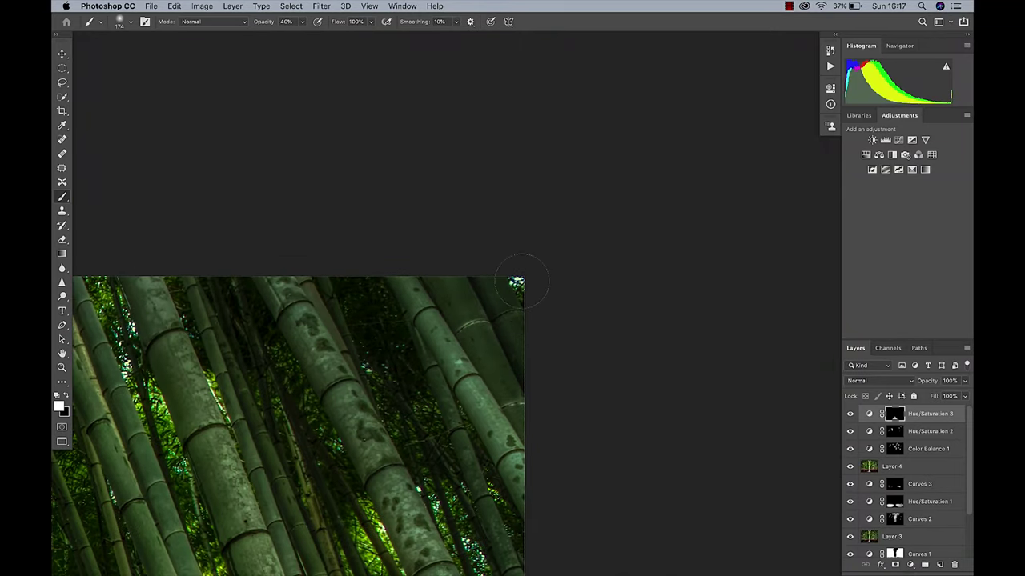
pyautogui.moveTo(522, 279); pyautogui.dragTo(522, 284)
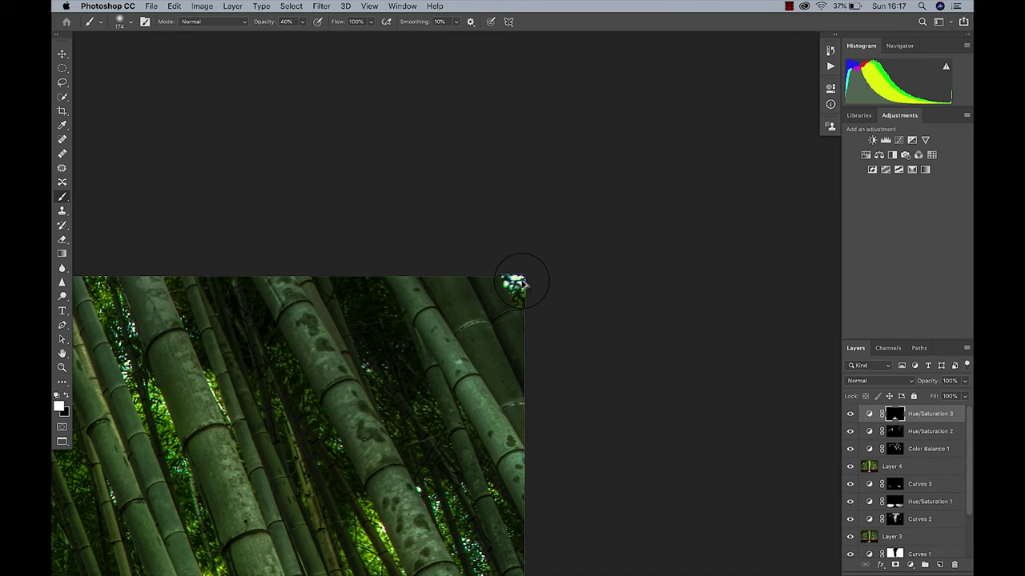
pyautogui.press('super+alt+shift+n')
pyautogui.keyDown('alt'); pyautogui.click(521, 282); pyautogui.keyUp('alt')
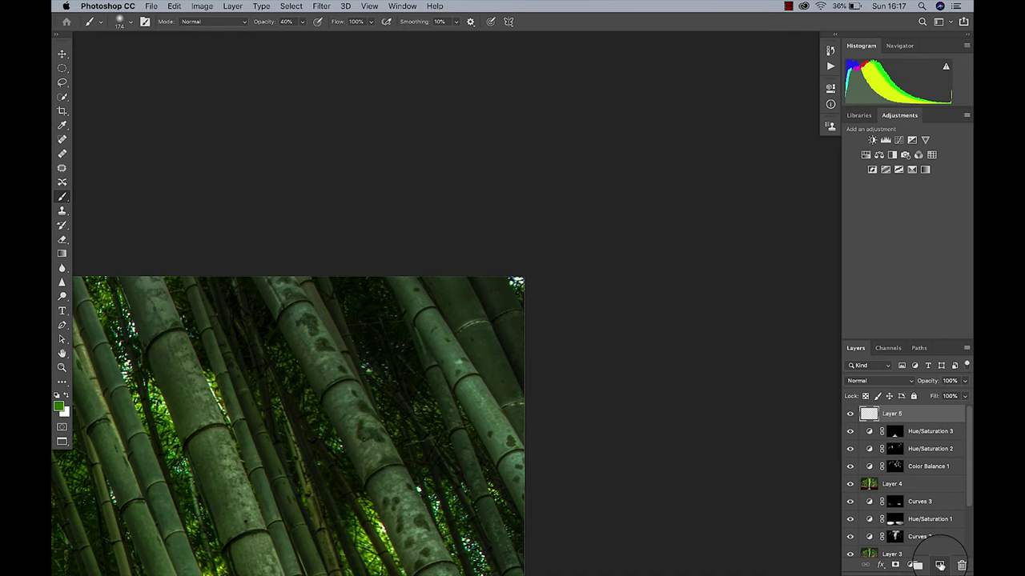
# Try healing the bright corner speck with the Spot Healing Brush, undoing both attempts.
pyautogui.press('j')
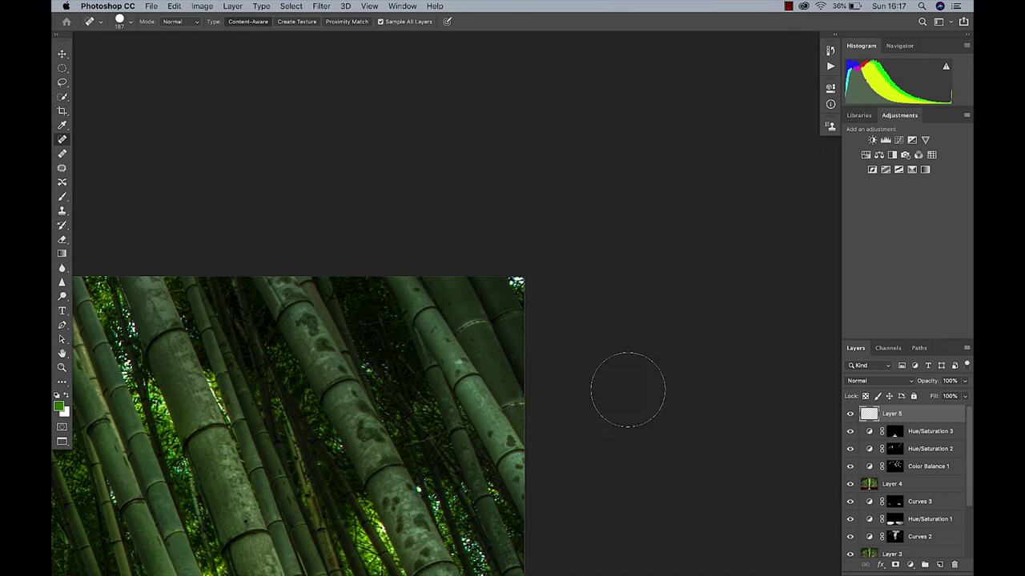
pyautogui.click(539, 278)
pyautogui.scroll(2, 508, 316)
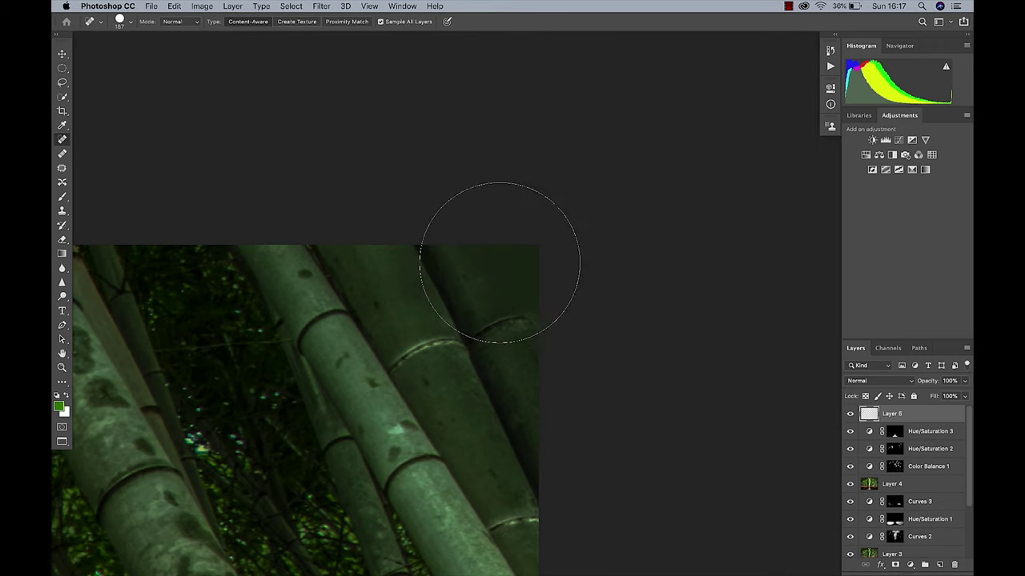
pyautogui.press('super+z')
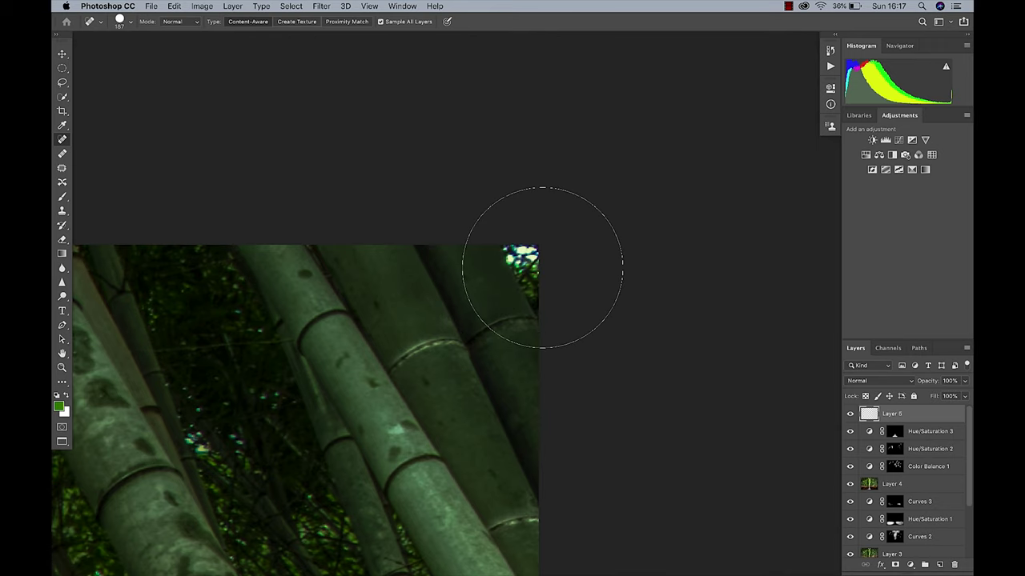
pyautogui.click(568, 225)
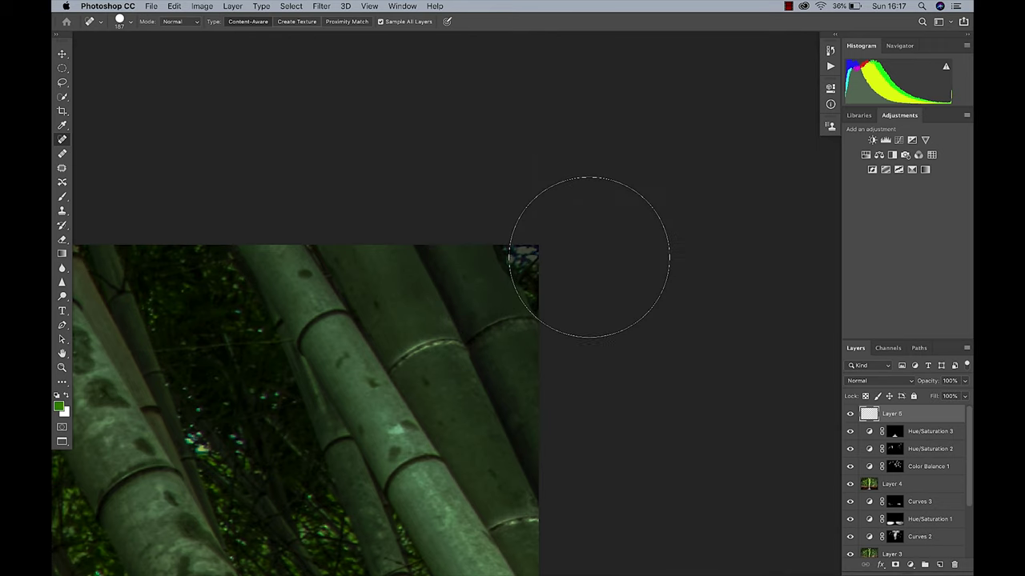
pyautogui.press('super+z')
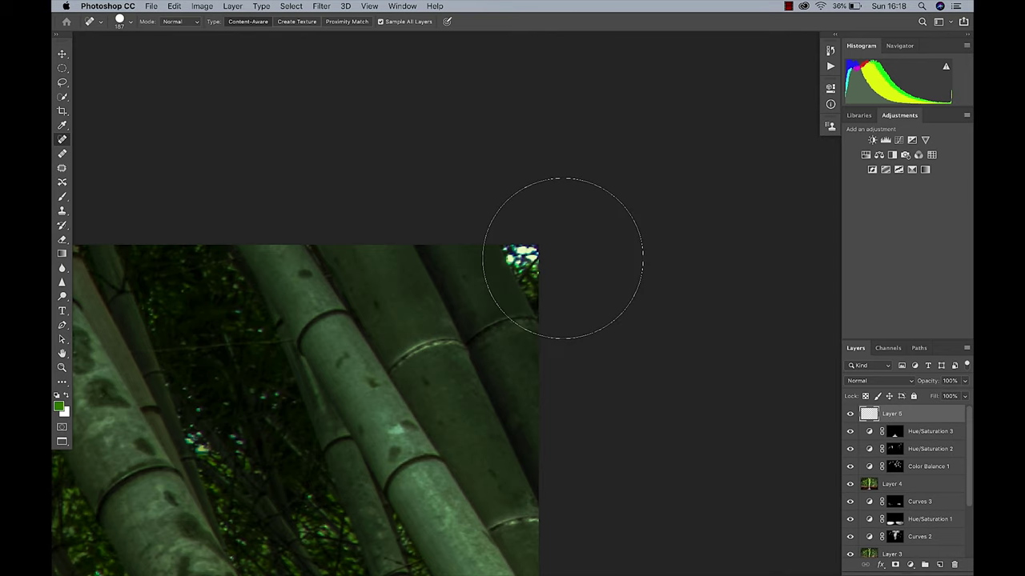
# Clone dark bamboo over the bright top-right speck using a 44 px Clone Stamp on Layer 5.
pyautogui.press('s')
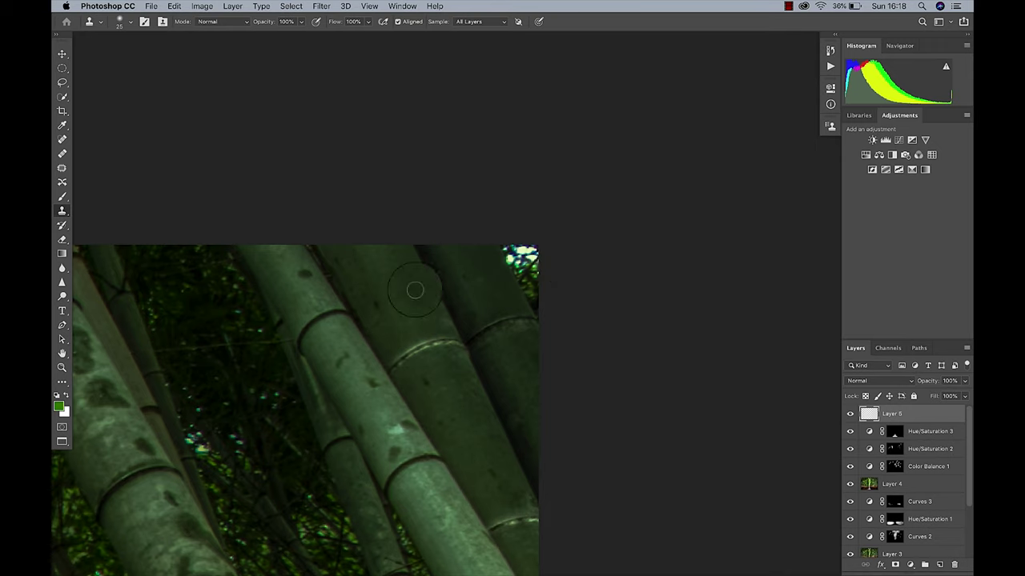
pyautogui.moveTo(219, 304); pyautogui.dragTo(237, 305)
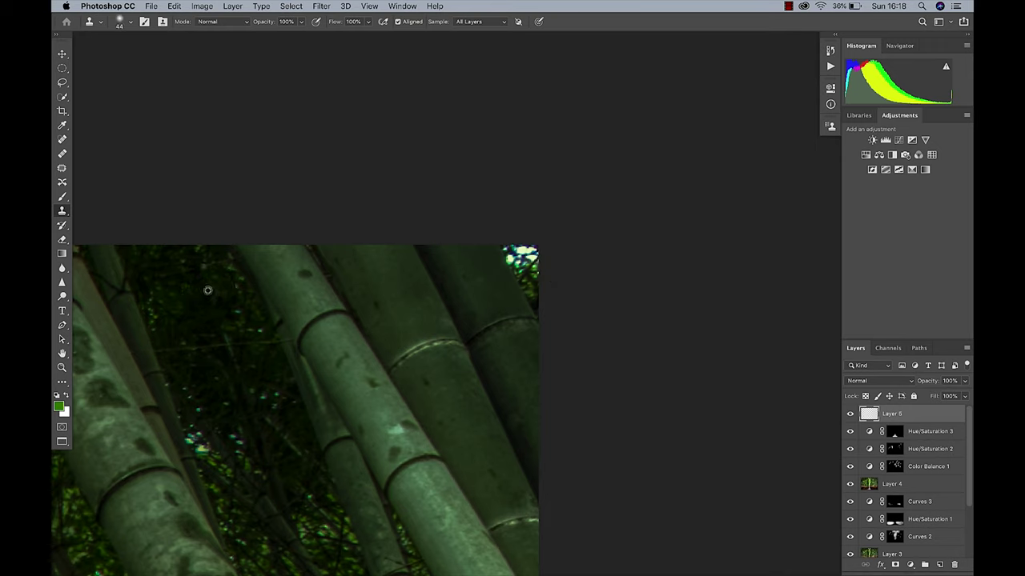
pyautogui.keyDown('alt'); pyautogui.click(518, 254); pyautogui.keyUp('alt')
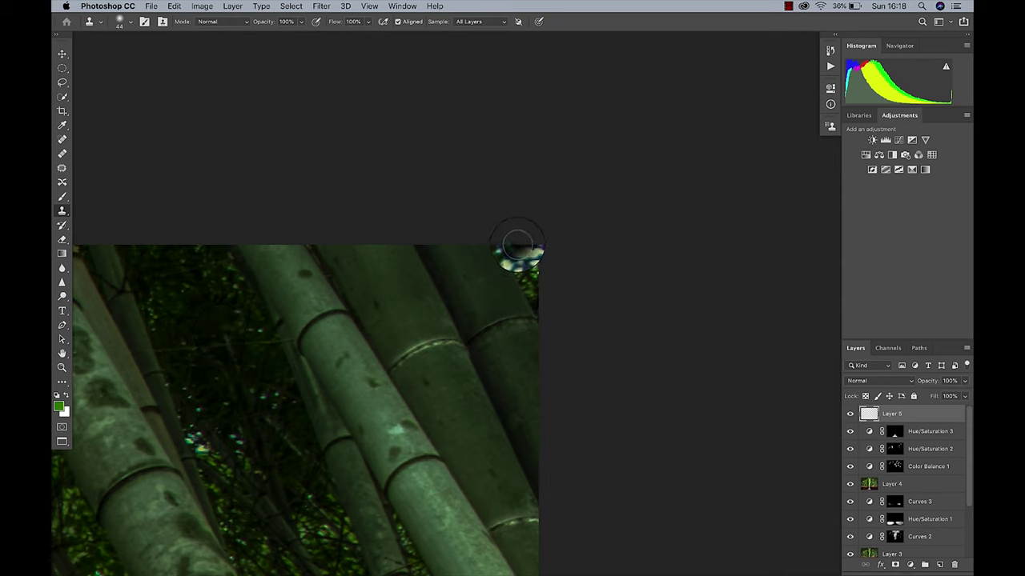
pyautogui.moveTo(520, 252)
pyautogui.mouseDown()
pyautogui.moveTo(525, 269)
pyautogui.moveTo(513, 249)
pyautogui.moveTo(540, 293)
pyautogui.moveTo(540, 238)
pyautogui.moveTo(518, 242)
pyautogui.moveTo(544, 283)
pyautogui.moveTo(533, 286)
pyautogui.mouseUp()
pyautogui.scroll(-3, 457, 311)
pyautogui.scroll(-4, 459, 312)
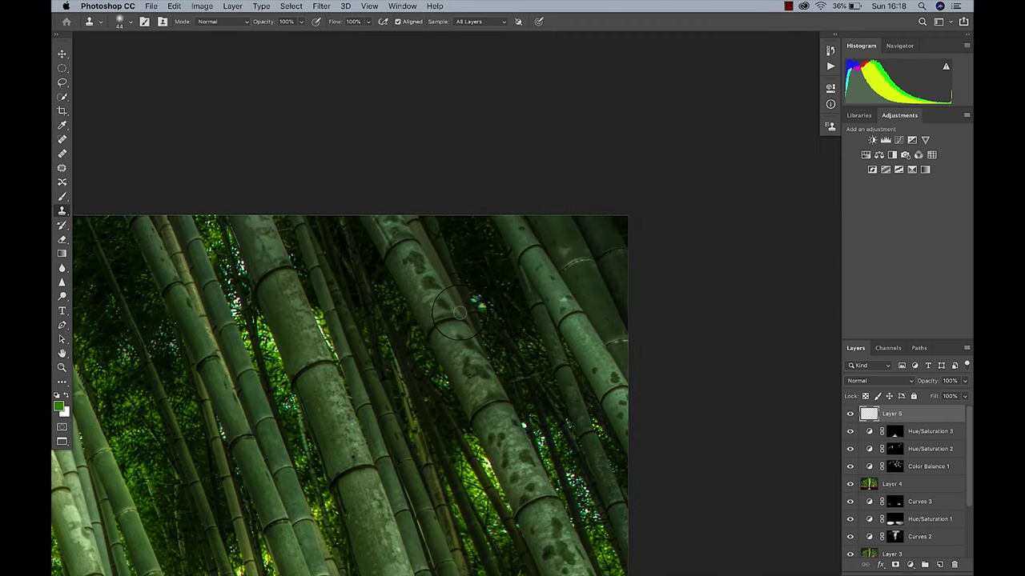
pyautogui.scroll(-5, 460, 311)
pyautogui.scroll(3, 459, 312)
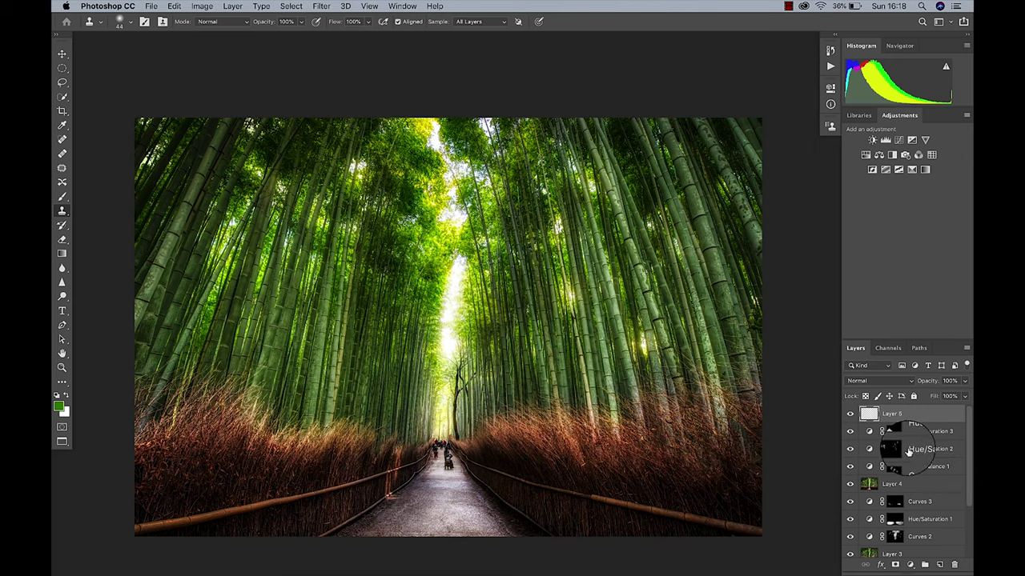
# Compare the edit with the original, ending with only the Background photo visible.
pyautogui.scroll(-3, 908, 472)
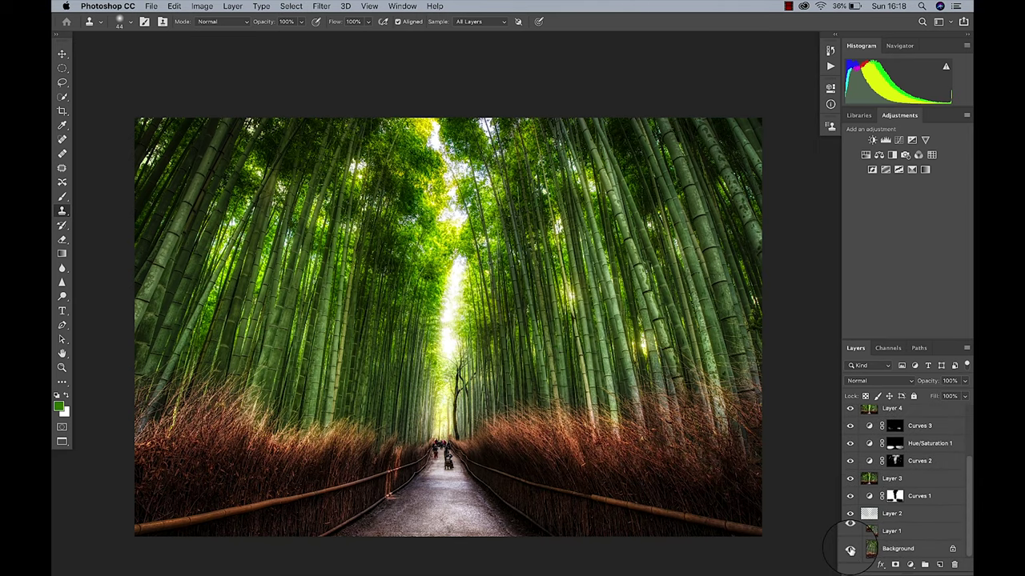
pyautogui.keyDown('alt'); pyautogui.click(850, 551); pyautogui.keyUp('alt')
pyautogui.keyDown('alt'); pyautogui.click(850, 551); pyautogui.keyUp('alt')
pyautogui.keyDown('alt'); pyautogui.click(851, 551); pyautogui.keyUp('alt')
pyautogui.keyDown('alt'); pyautogui.click(850, 551); pyautogui.keyUp('alt')
pyautogui.keyDown('alt'); pyautogui.click(850, 551); pyautogui.keyUp('alt')
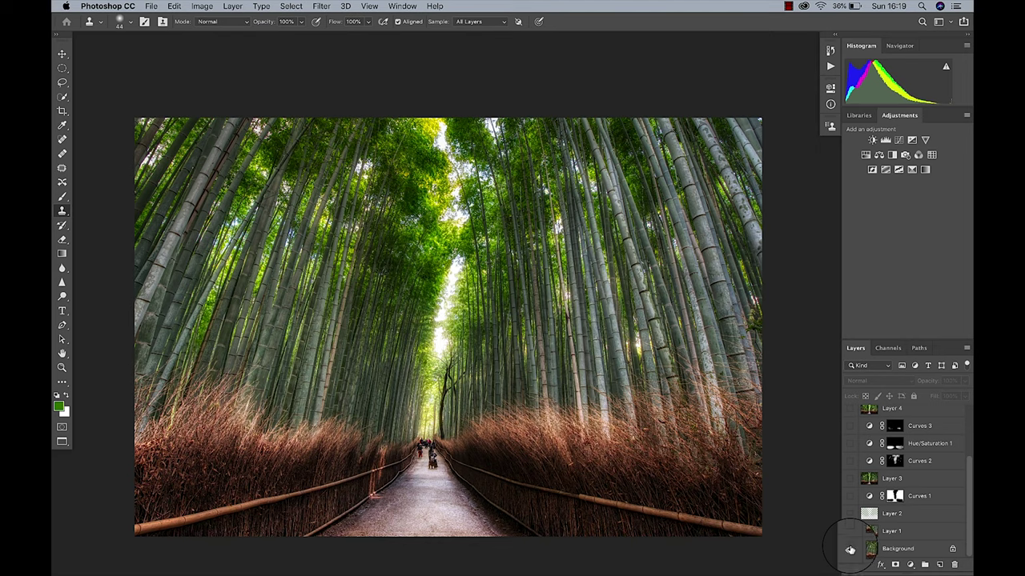
# Turn back on Layer 1, Layer 2, Curves 1, Layer 3, Curves 2, Hue/Saturation 1 and Curves 3.
pyautogui.click(850, 532)
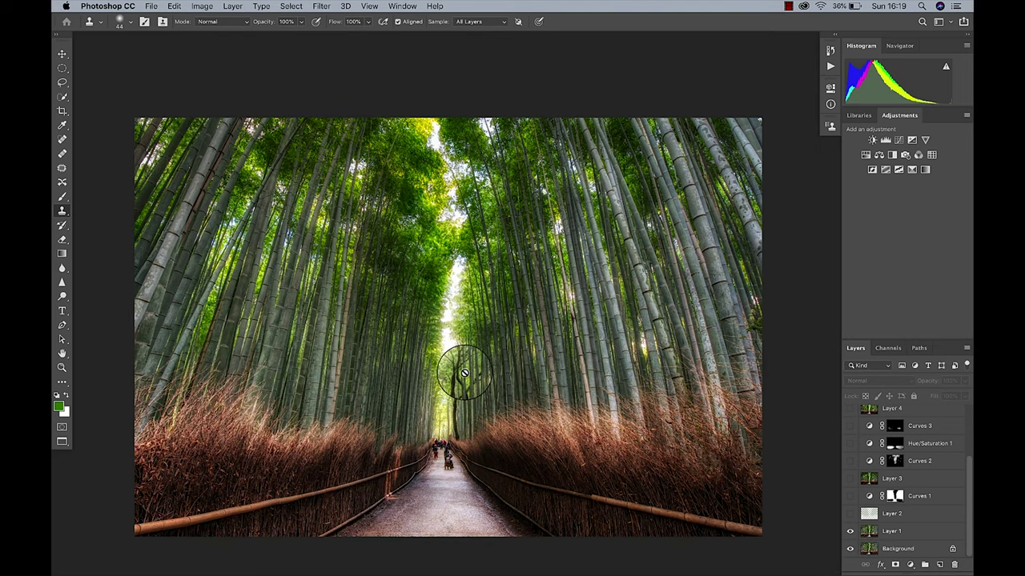
pyautogui.click(850, 514)
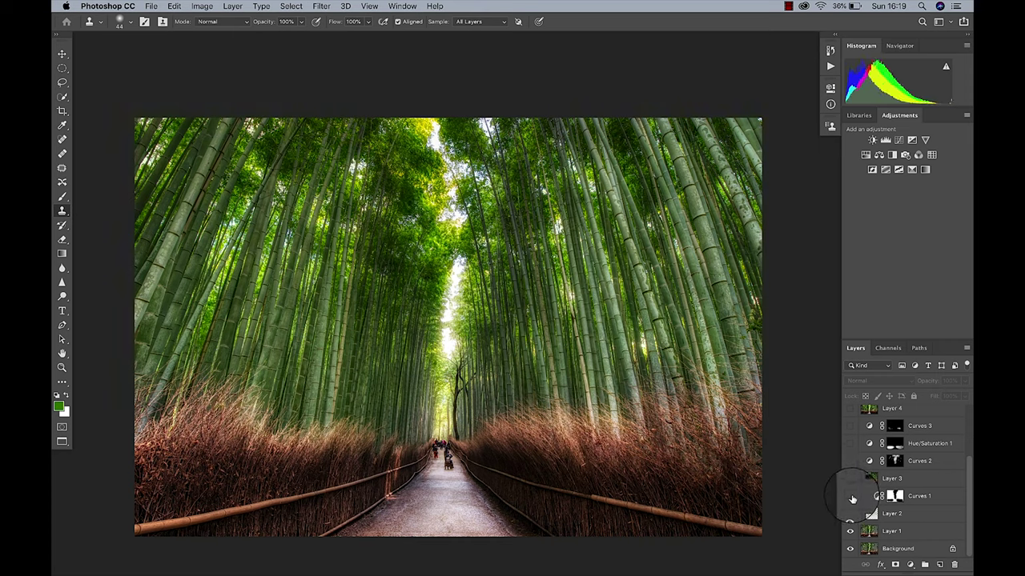
pyautogui.click(850, 497)
pyautogui.scroll(1, 850, 497)
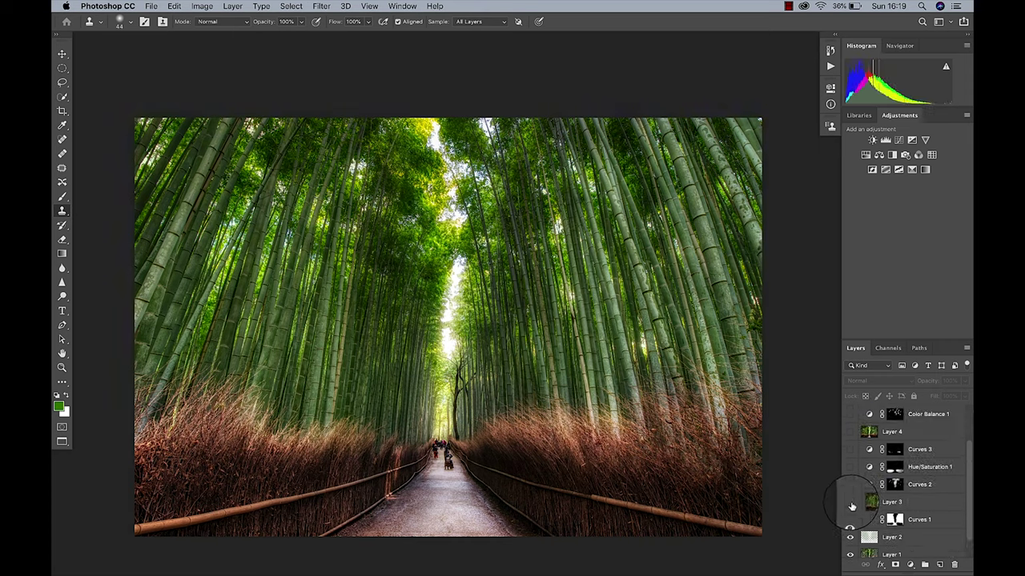
pyautogui.click(850, 503)
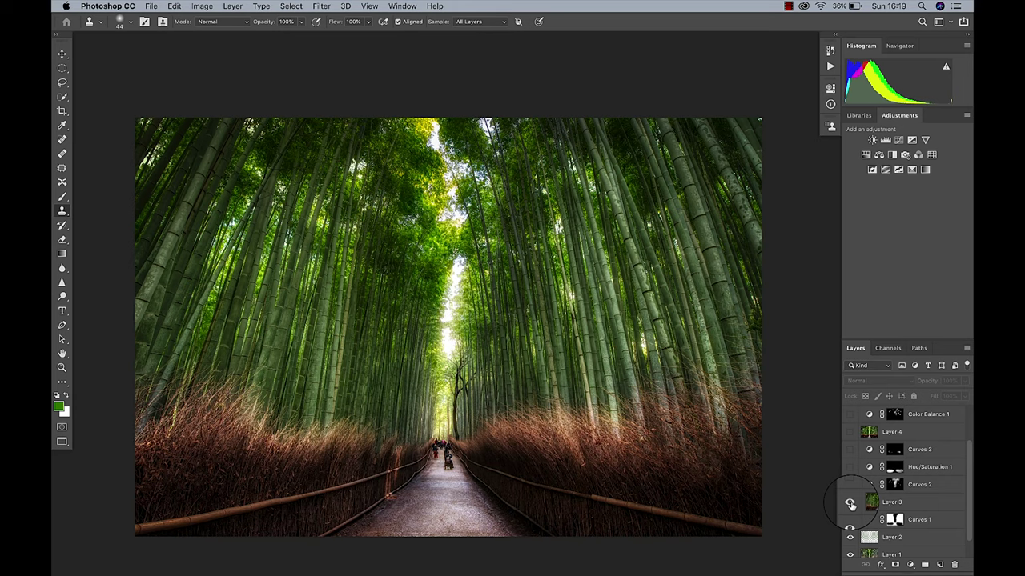
pyautogui.click(850, 485)
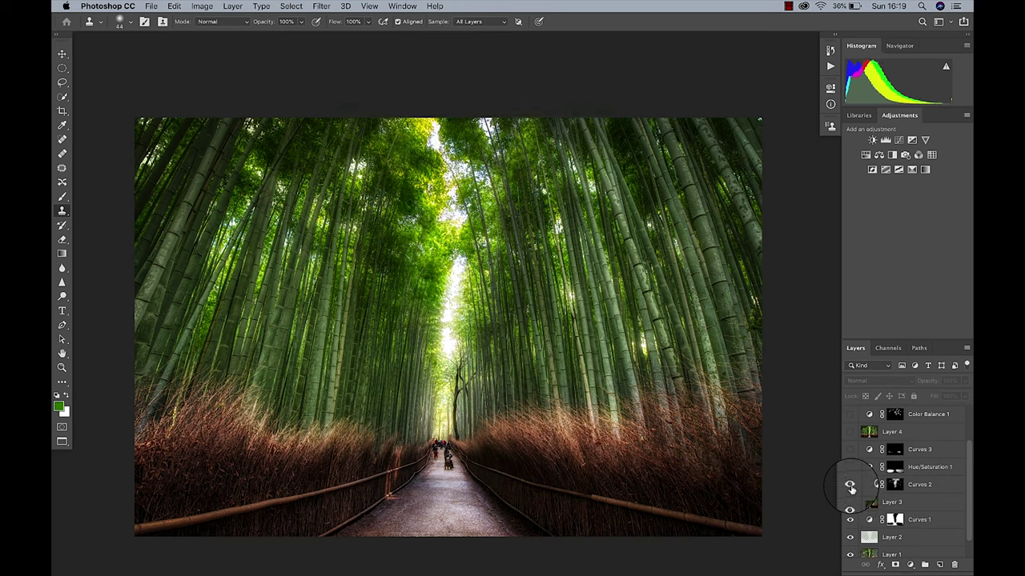
pyautogui.click(850, 468)
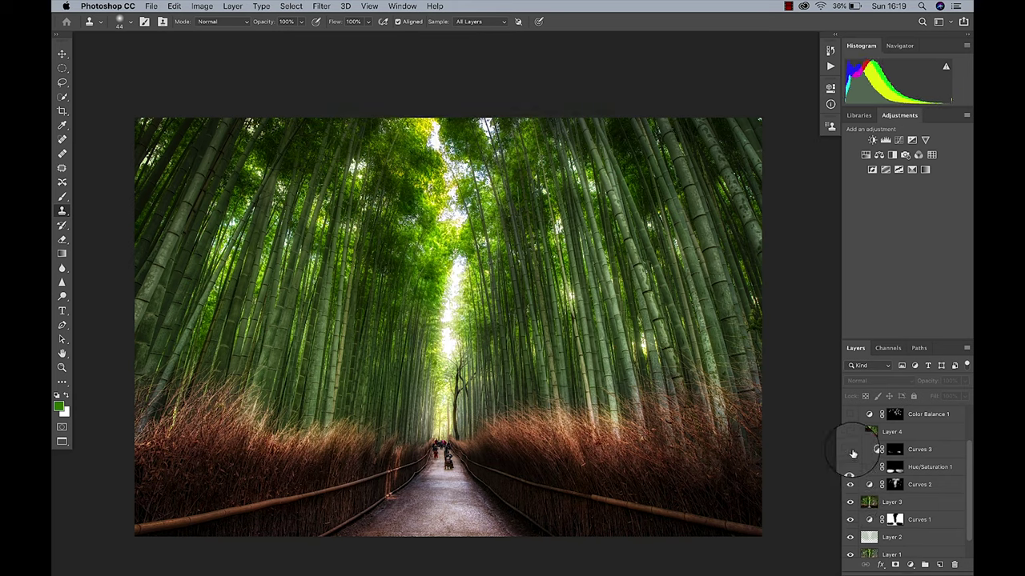
pyautogui.click(850, 450)
# Turn Layer 4 back on and toggle it off and on to compare its effect.
pyautogui.scroll(1, 852, 453)
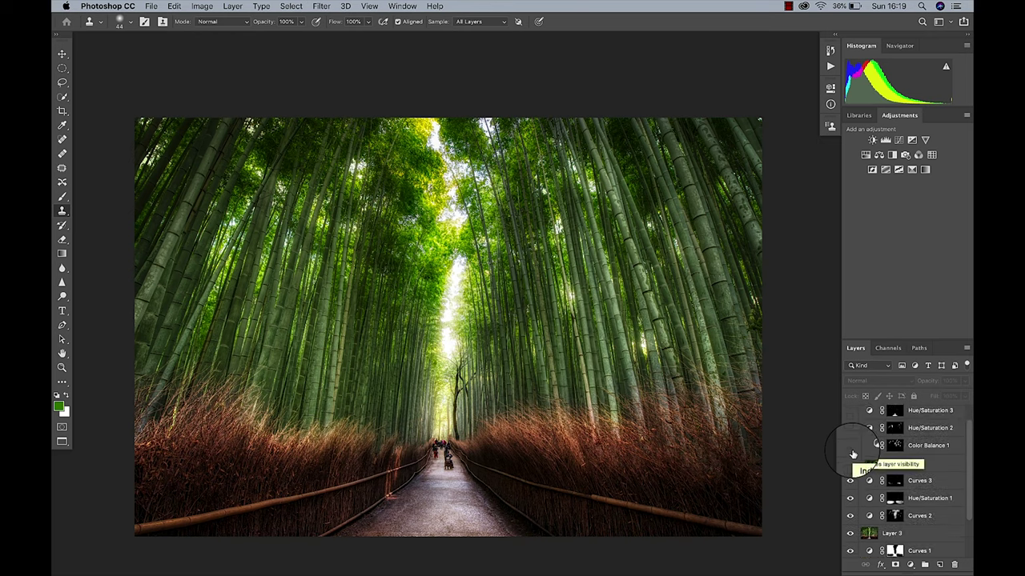
pyautogui.click(850, 465)
pyautogui.click(850, 465)
pyautogui.click(850, 464)
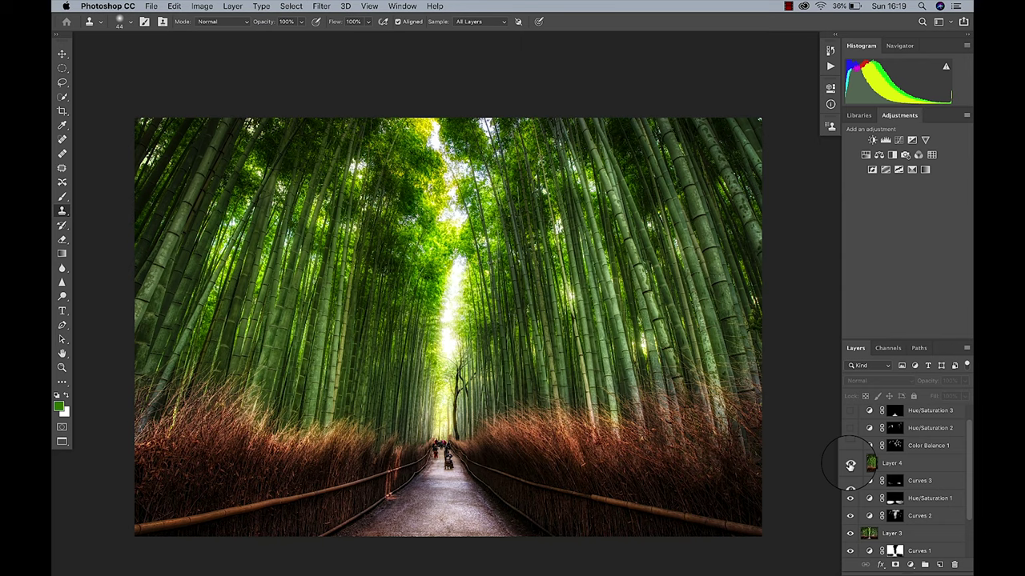
pyautogui.press('alt+shift+super+n')
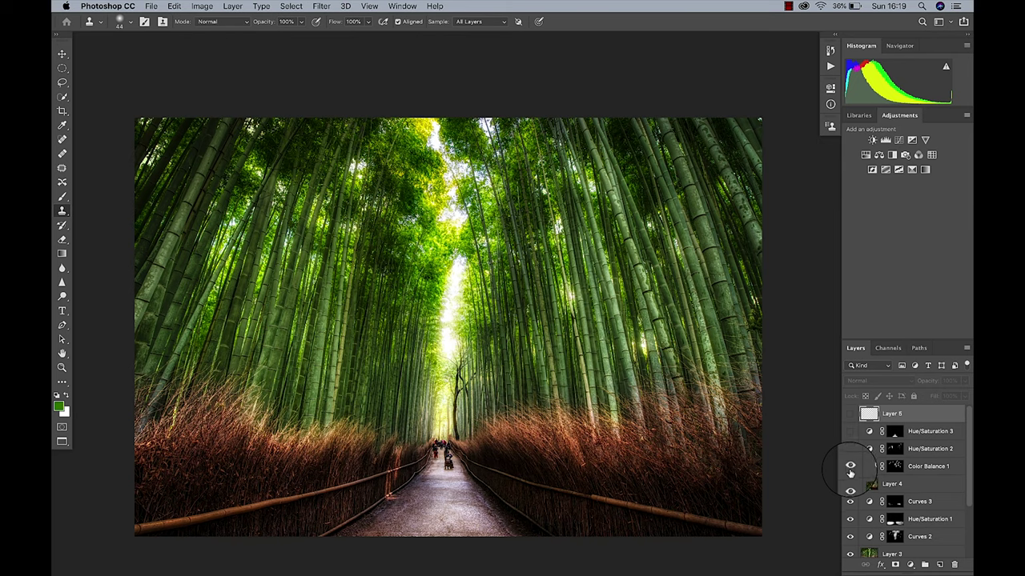